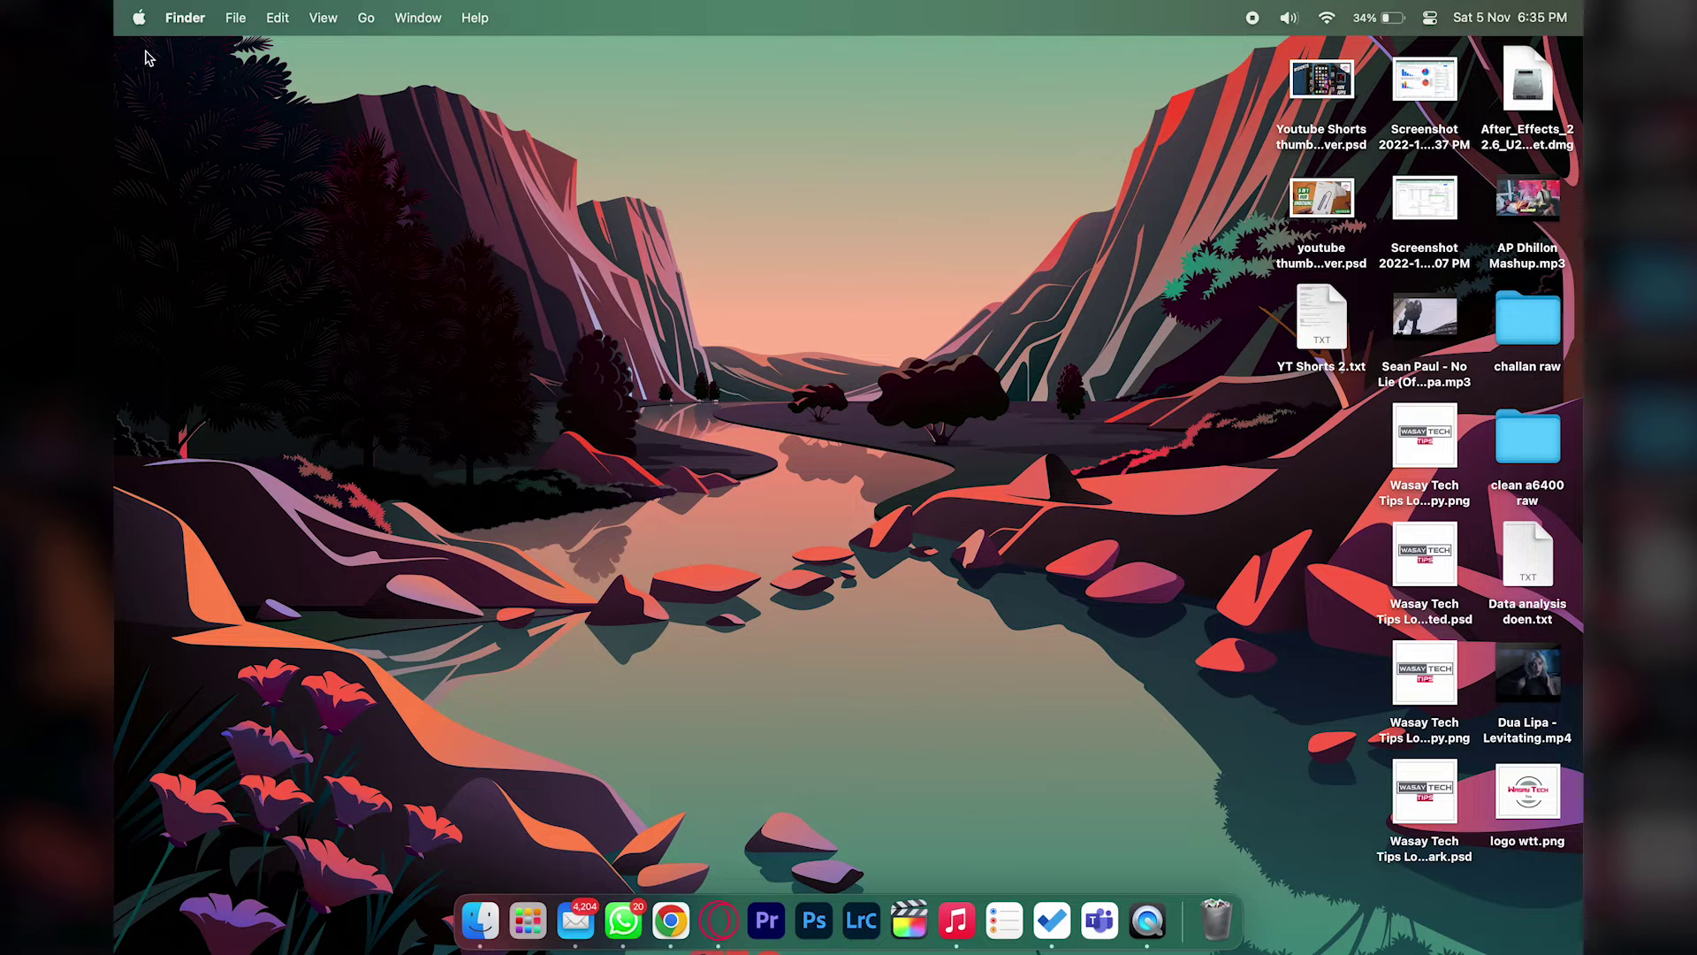
Open System Settings to General > Sharing, where Internet Sharing and the other services are off
left_click(140, 19)
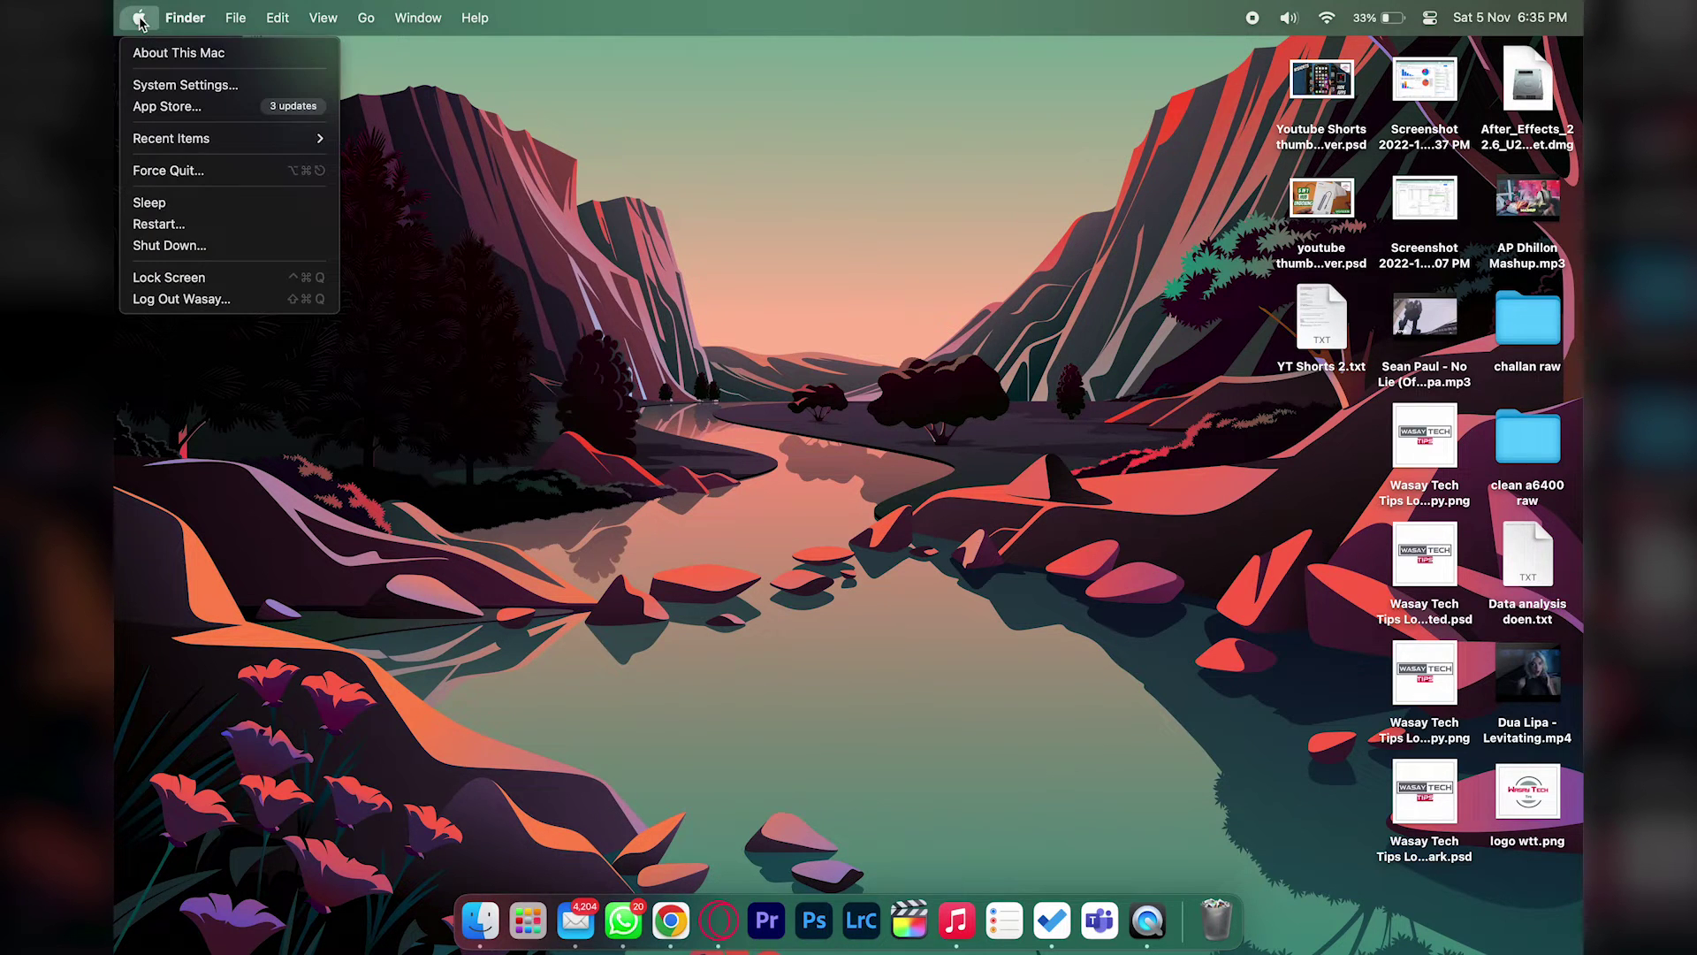
left_click(193, 86)
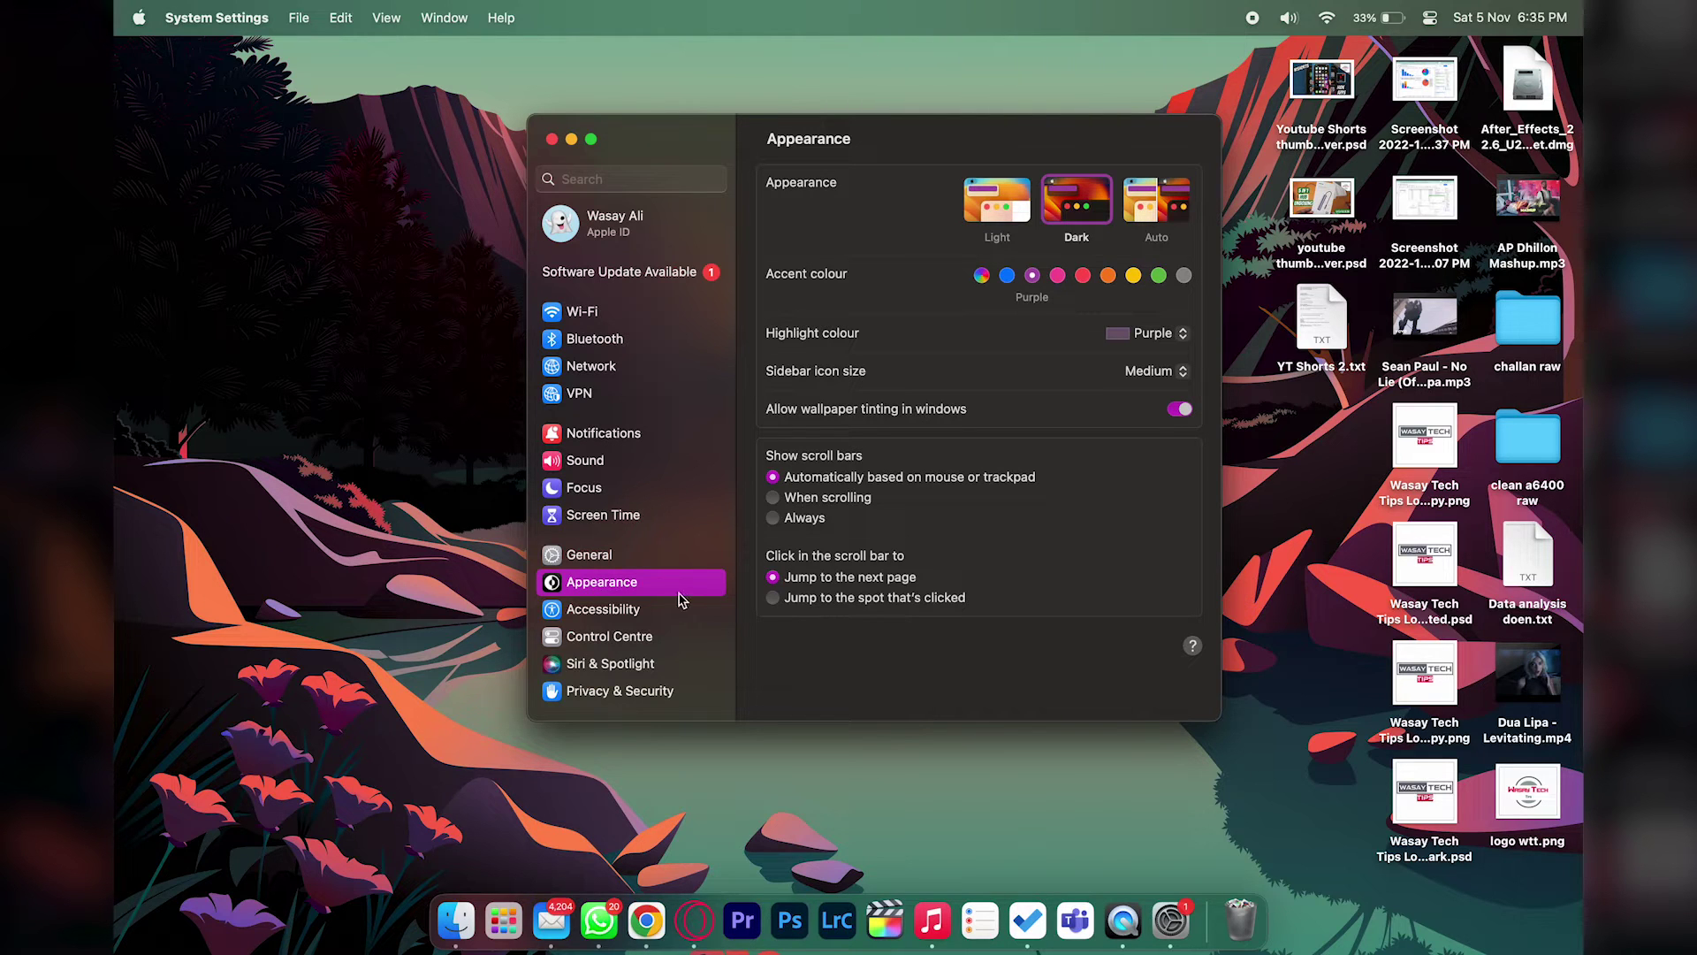
left_click(594, 556)
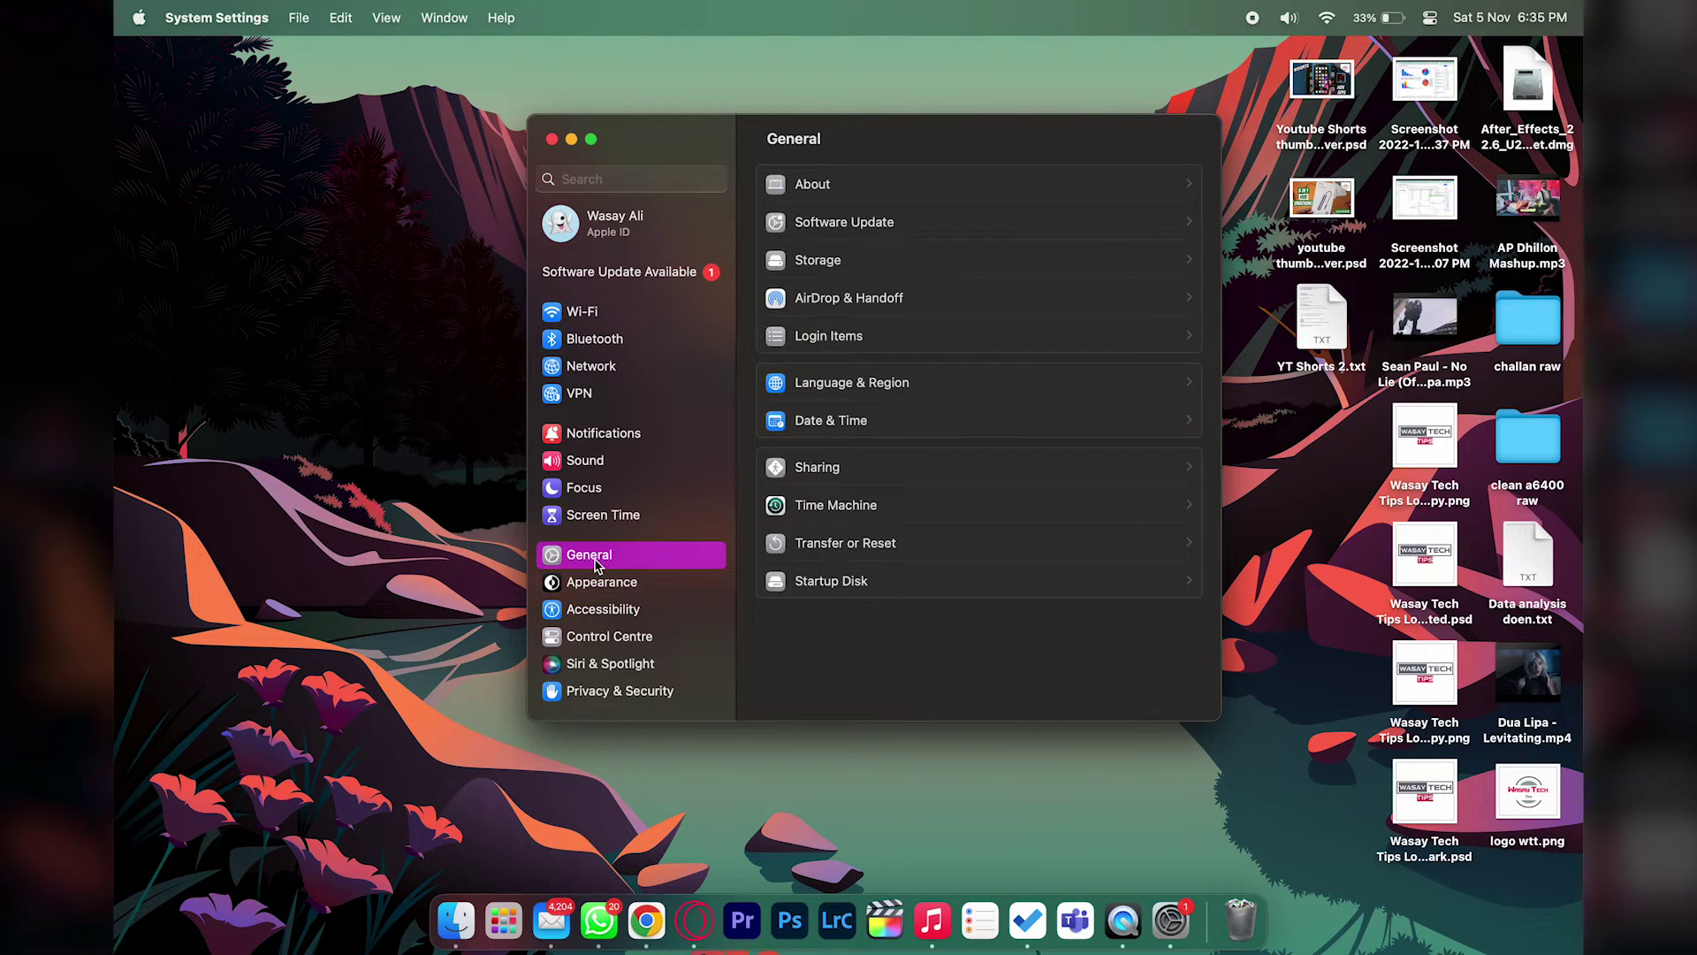
left_click(829, 480)
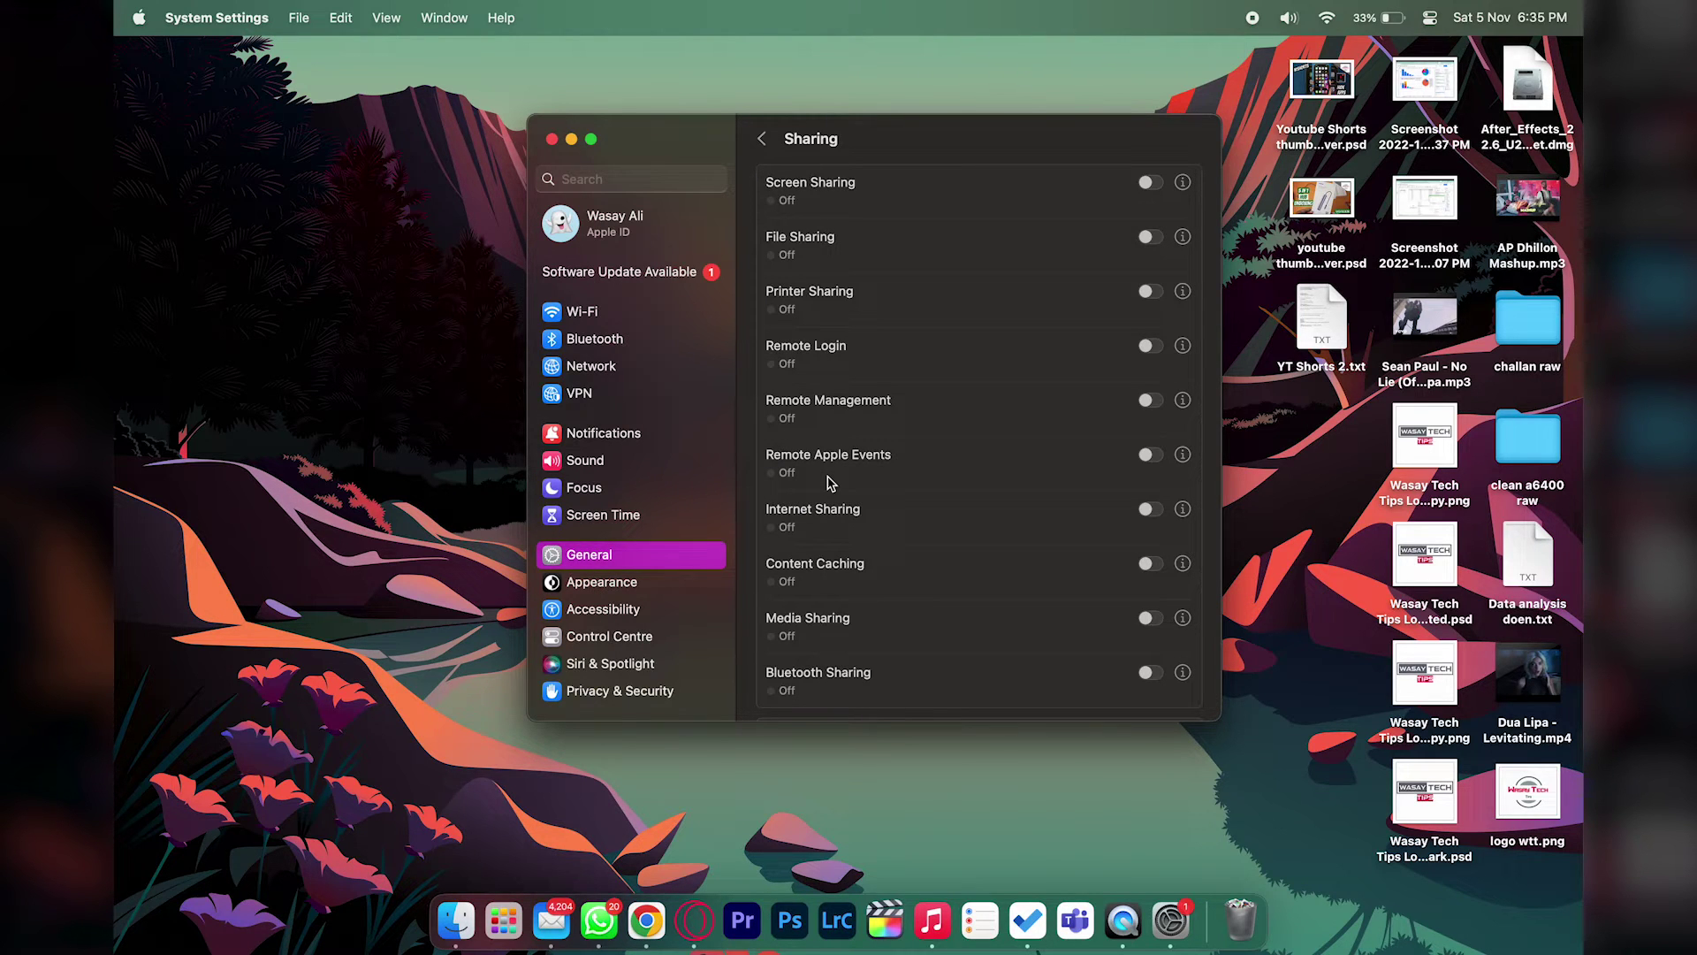
scroll(829, 480, "down", 2)
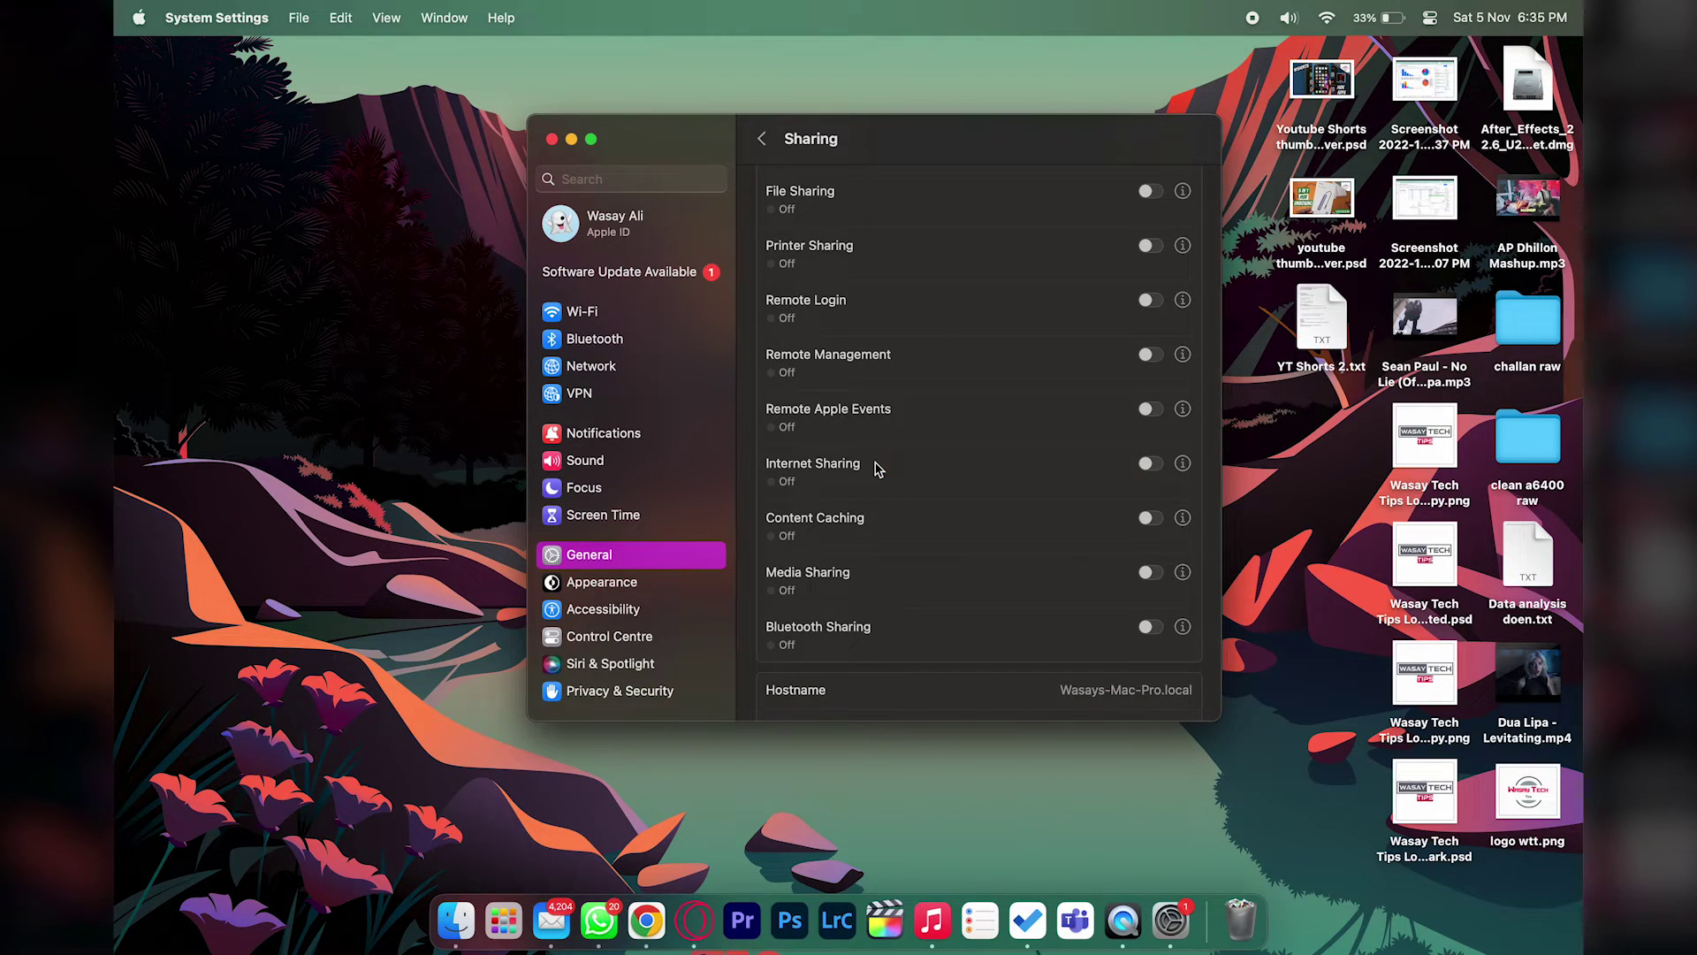
In the Internet Sharing options, share the Wi-Fi connection to iPhone USB and click Done
left_click(1183, 466)
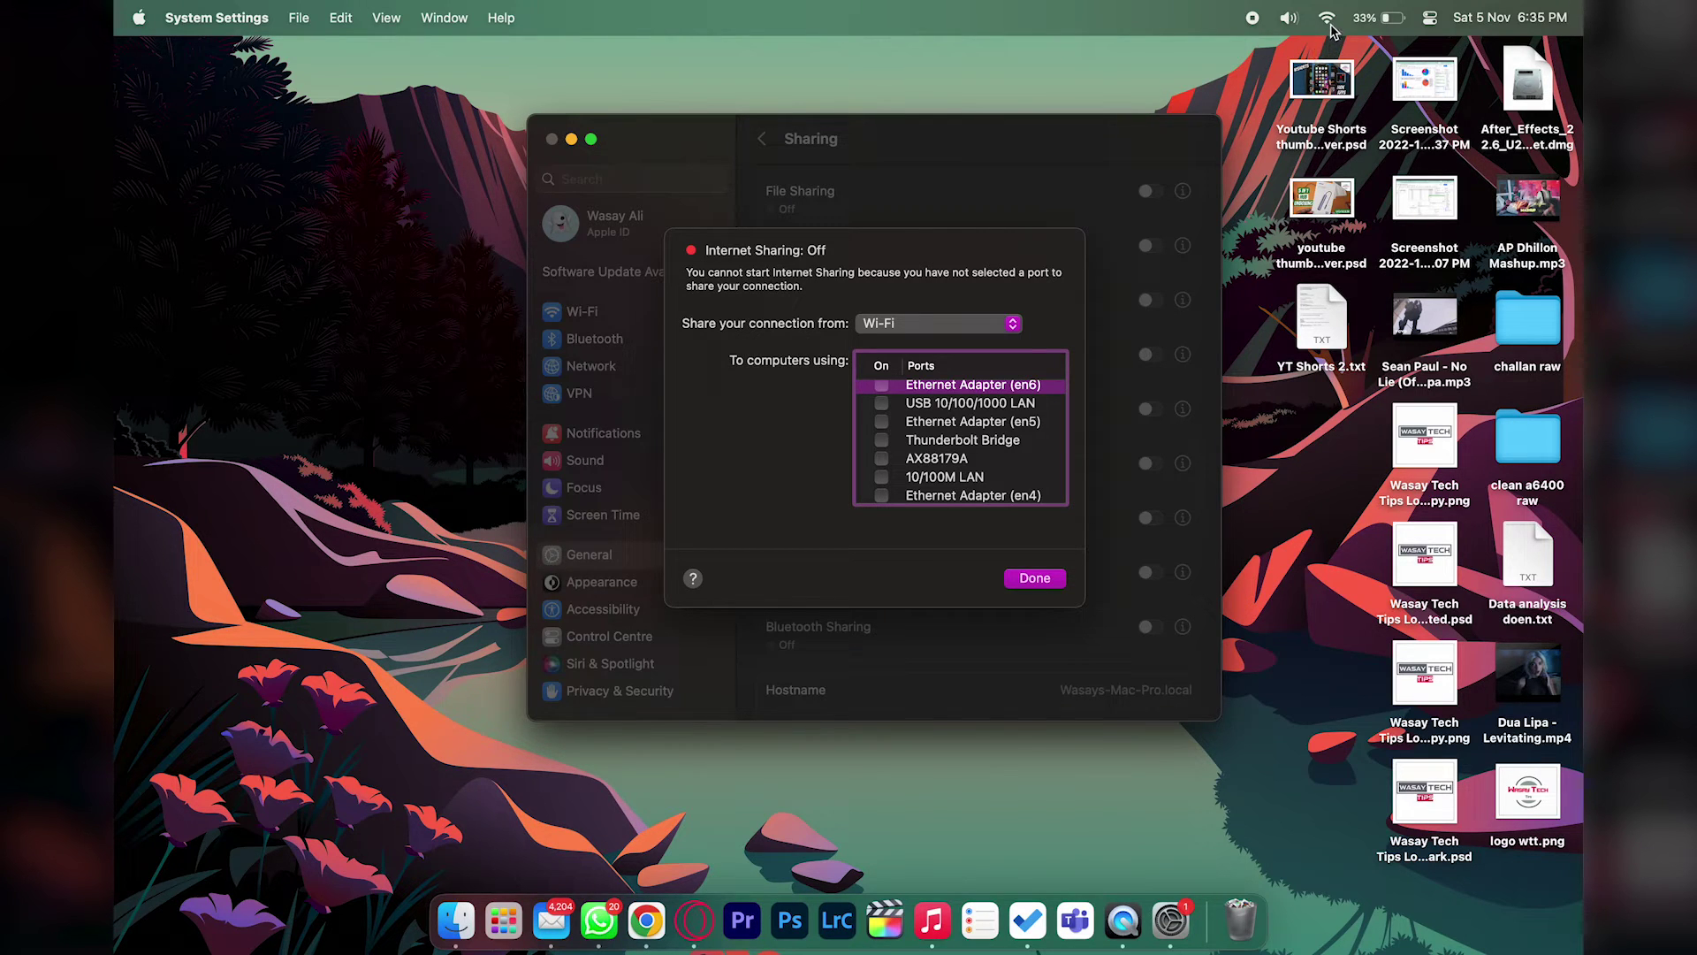
left_click(914, 325)
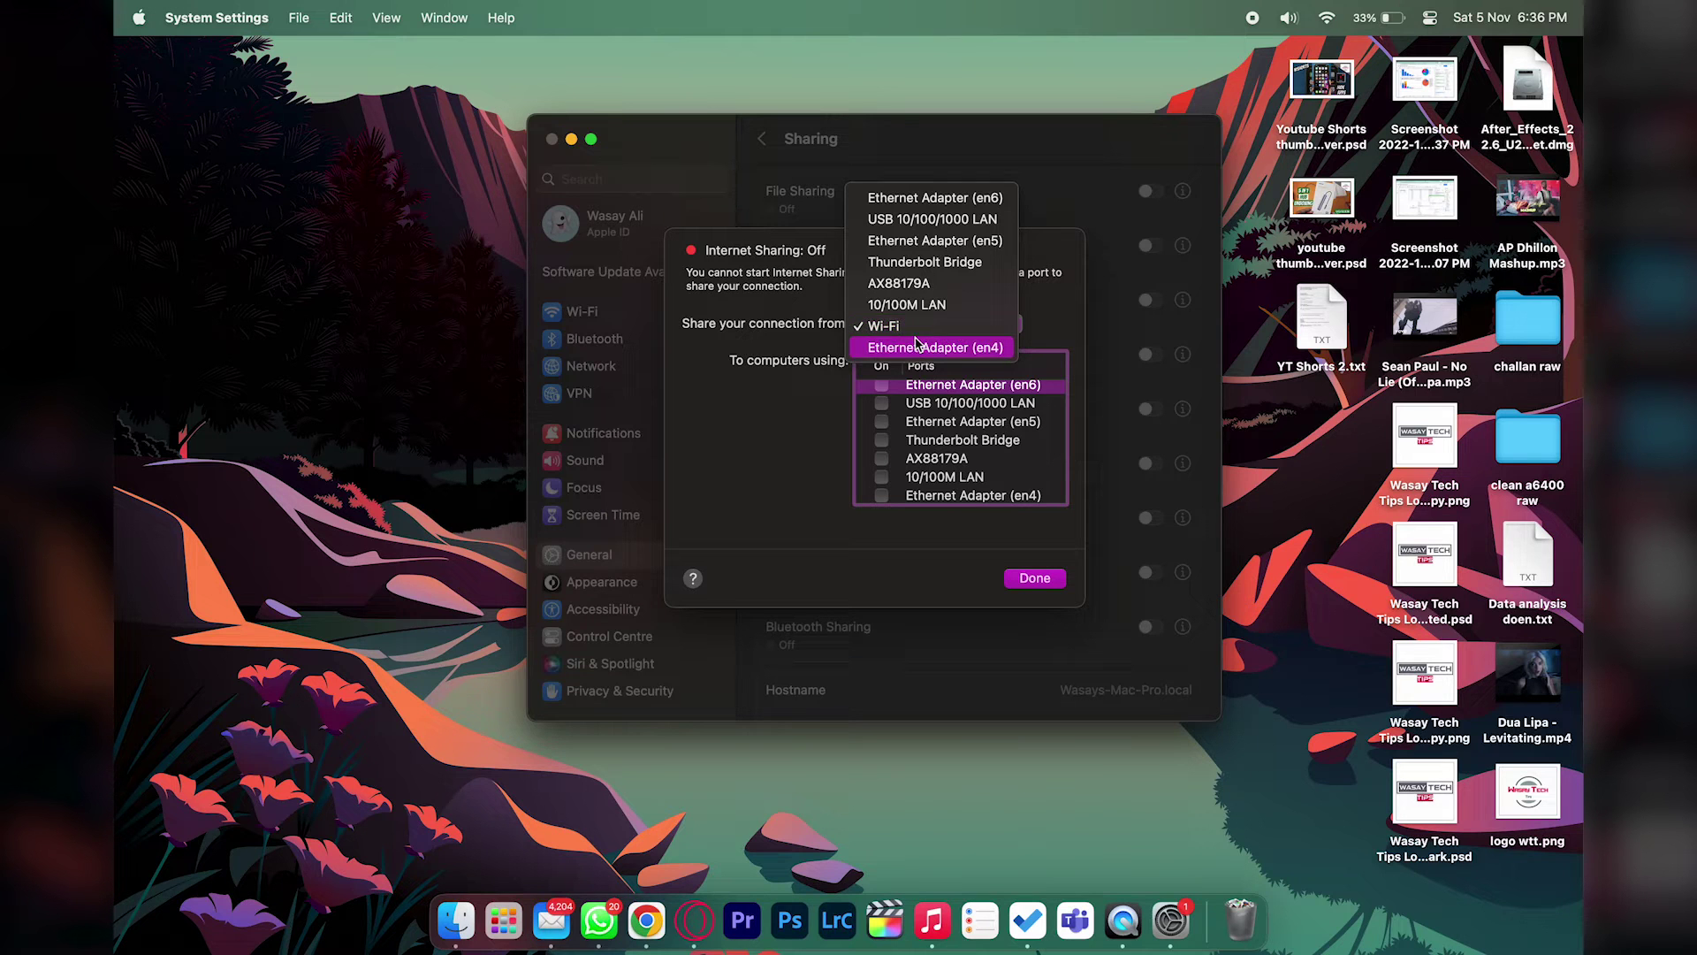
left_click(1062, 316)
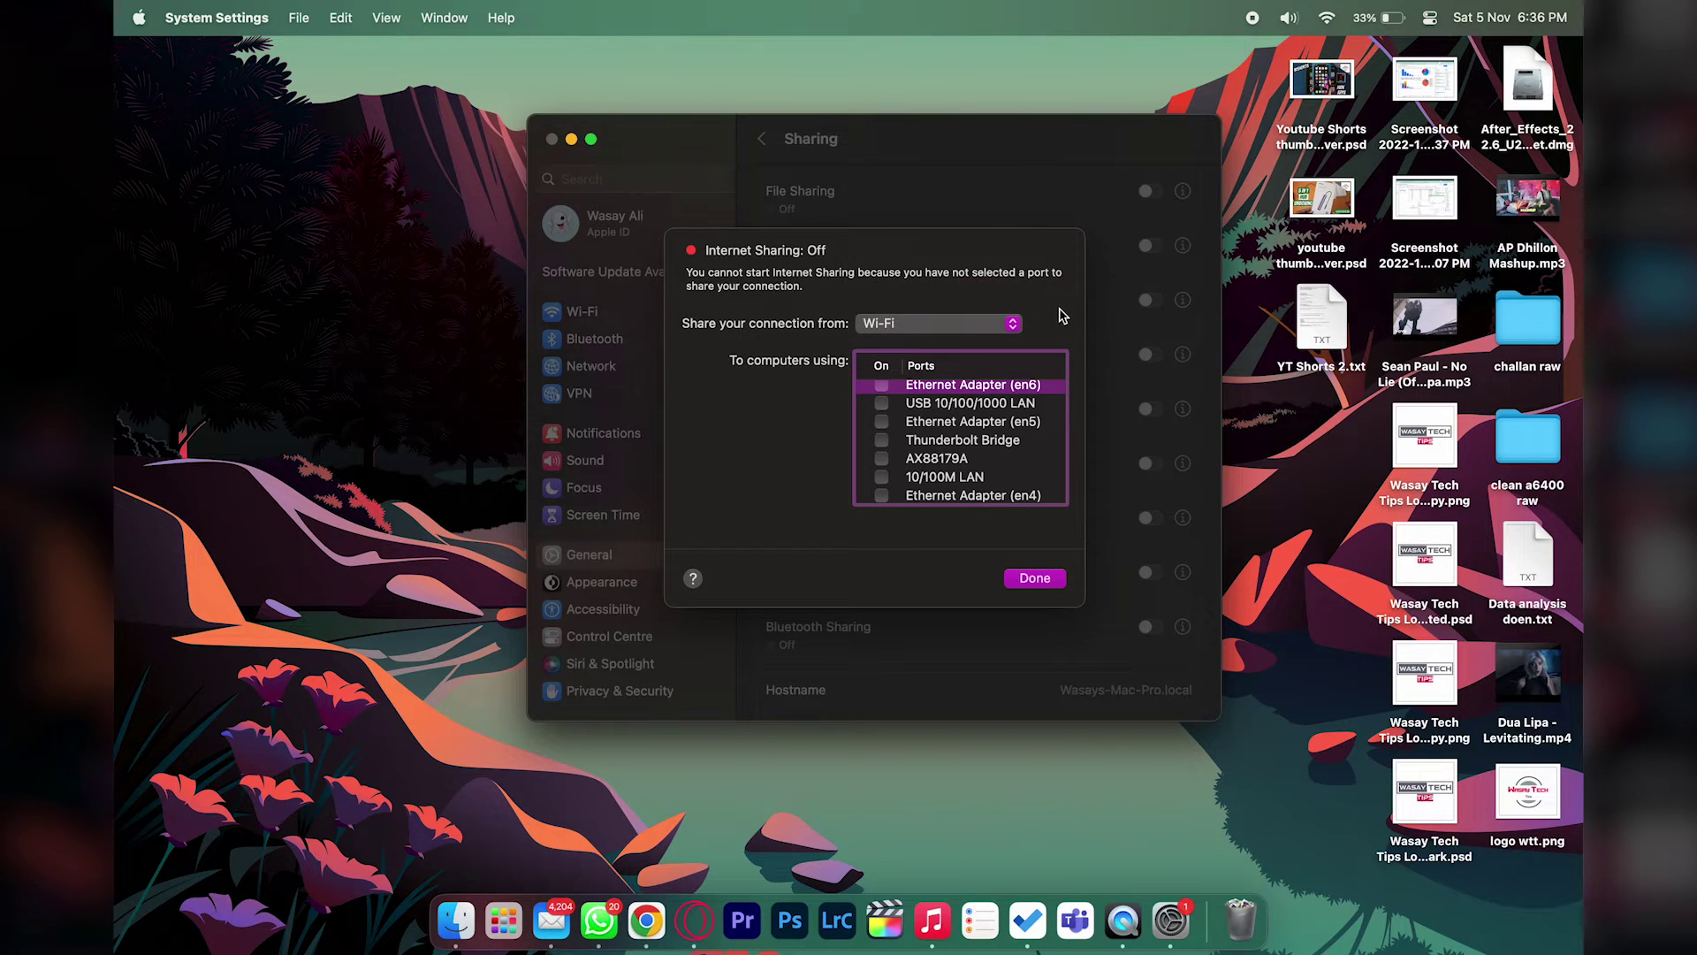
scroll(963, 469, "down", 2)
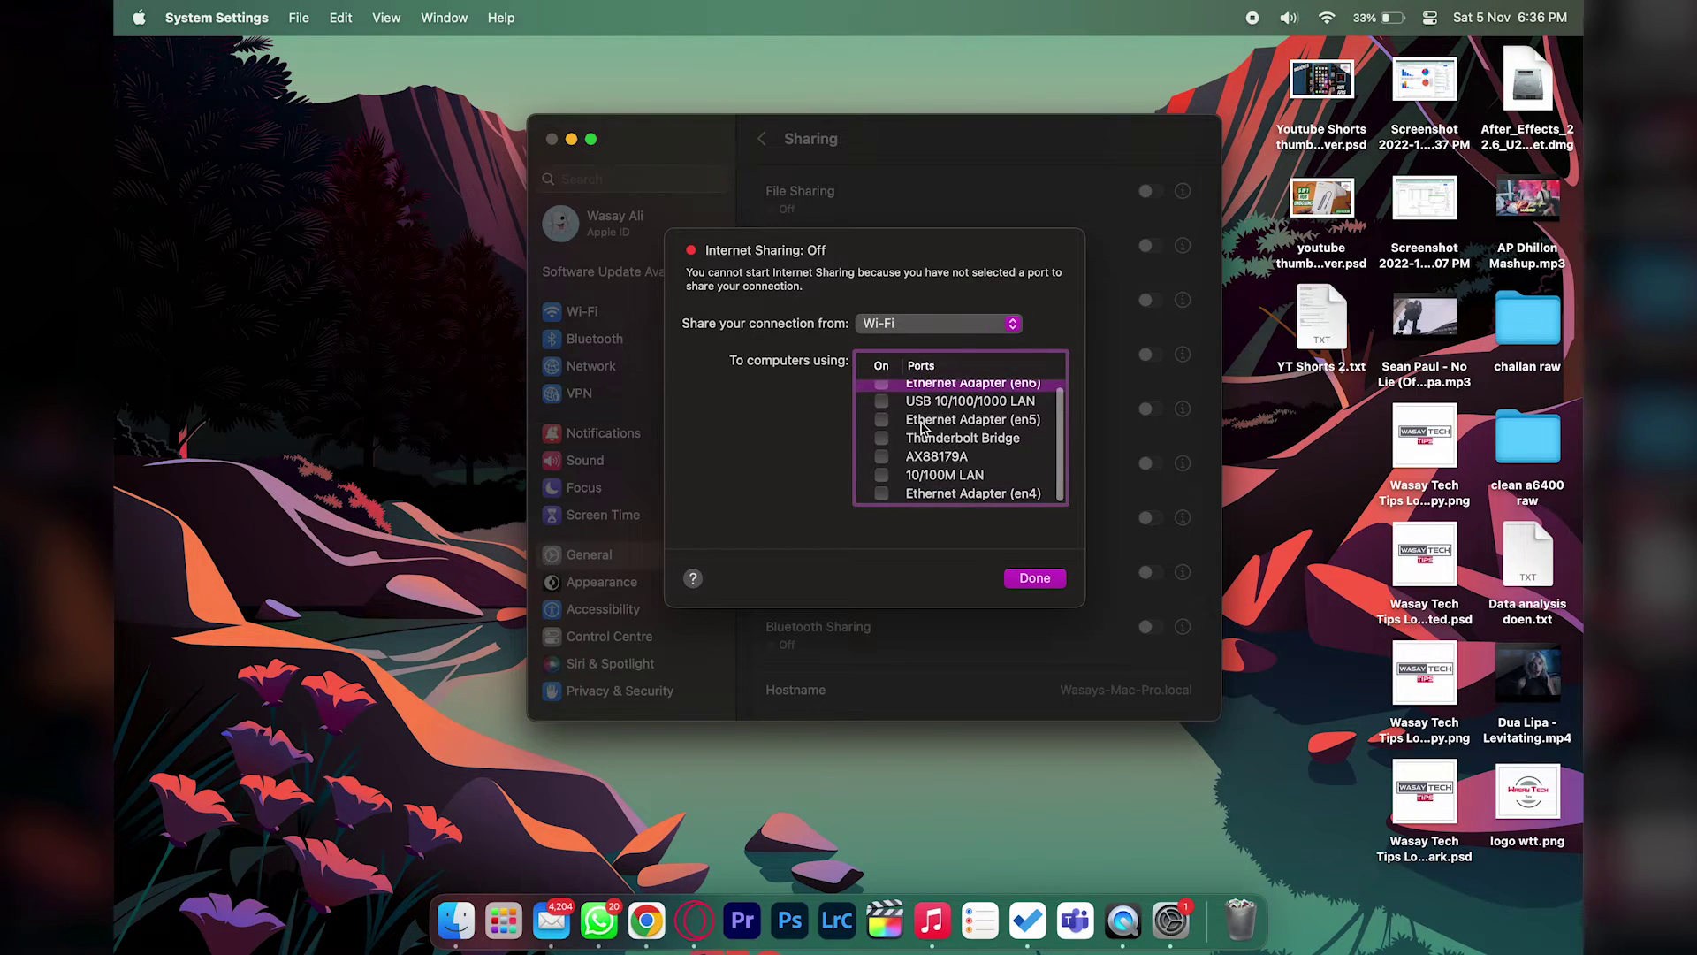
scroll(903, 447, "down", 2)
scroll(937, 469, "down", 1)
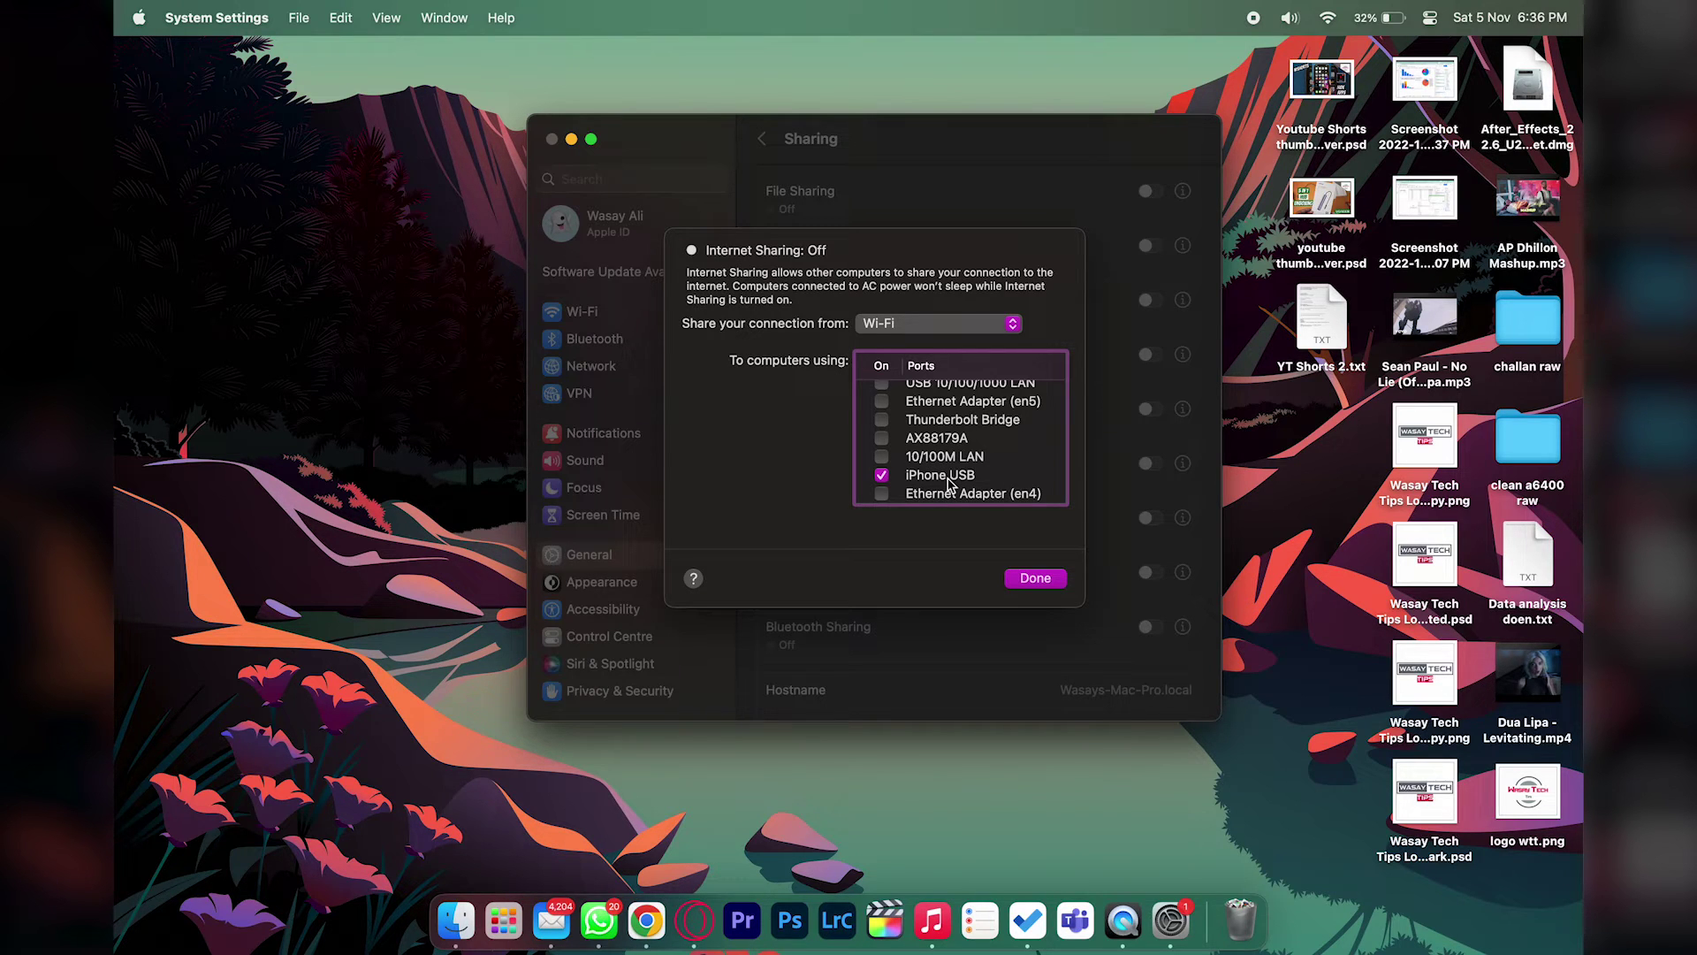
scroll(917, 439, "up", 2)
scroll(944, 436, "up", 2)
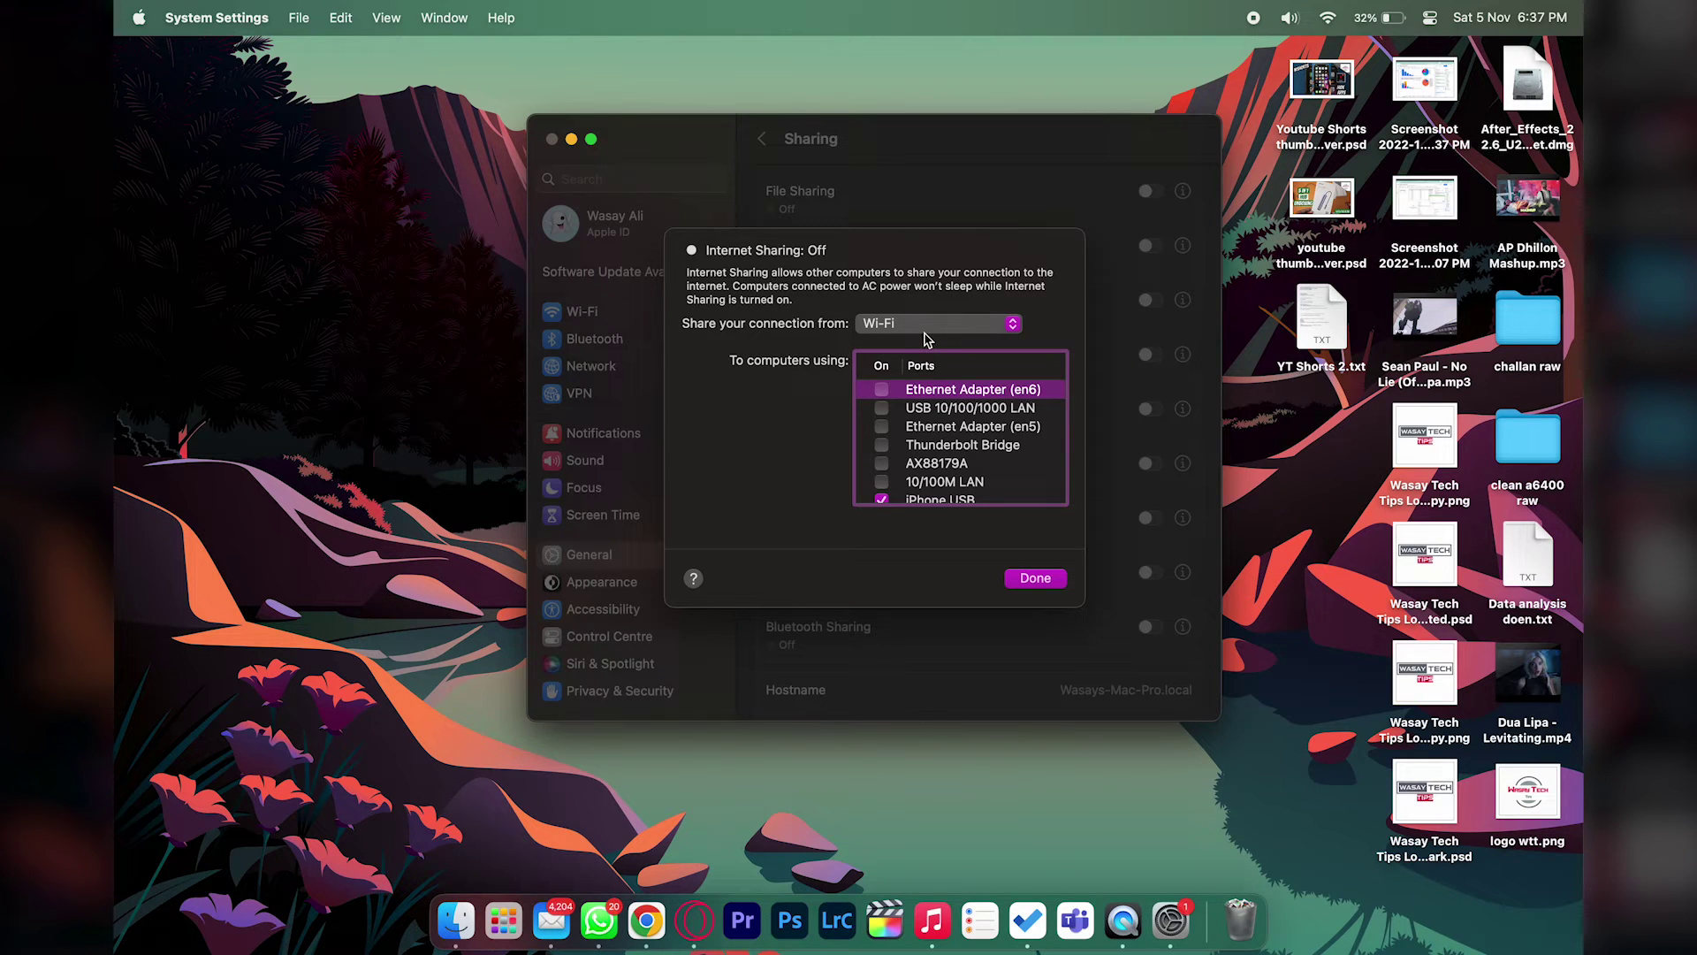
scroll(892, 430, "down", 2)
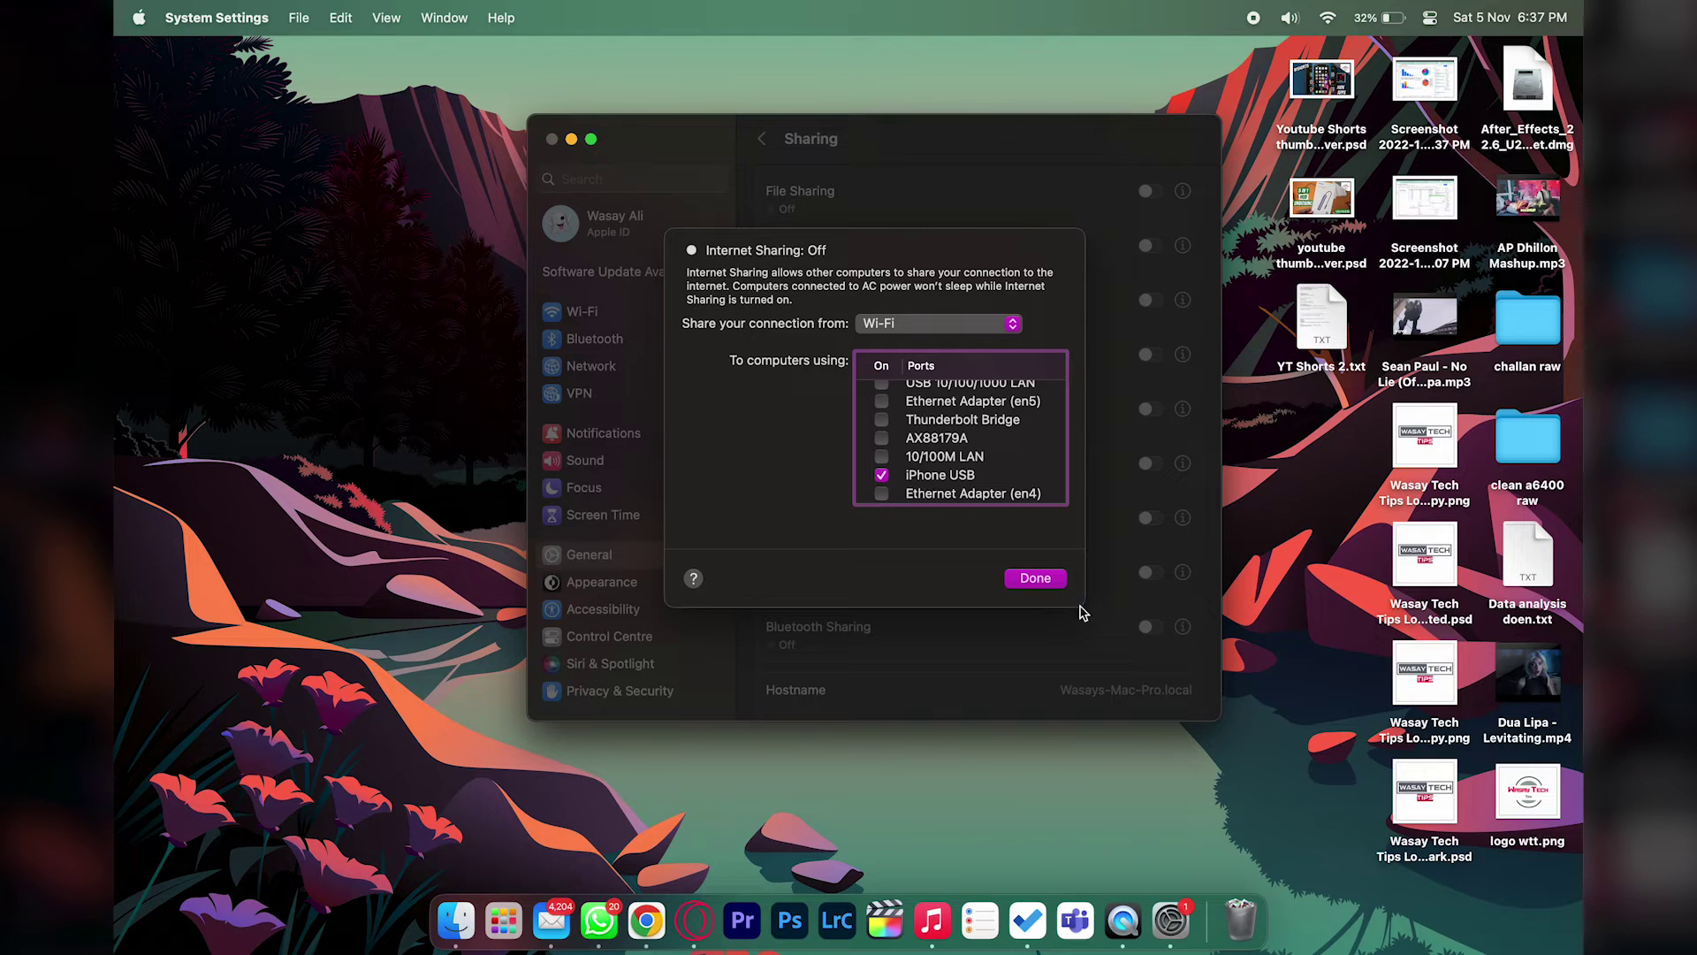
left_click(1052, 584)
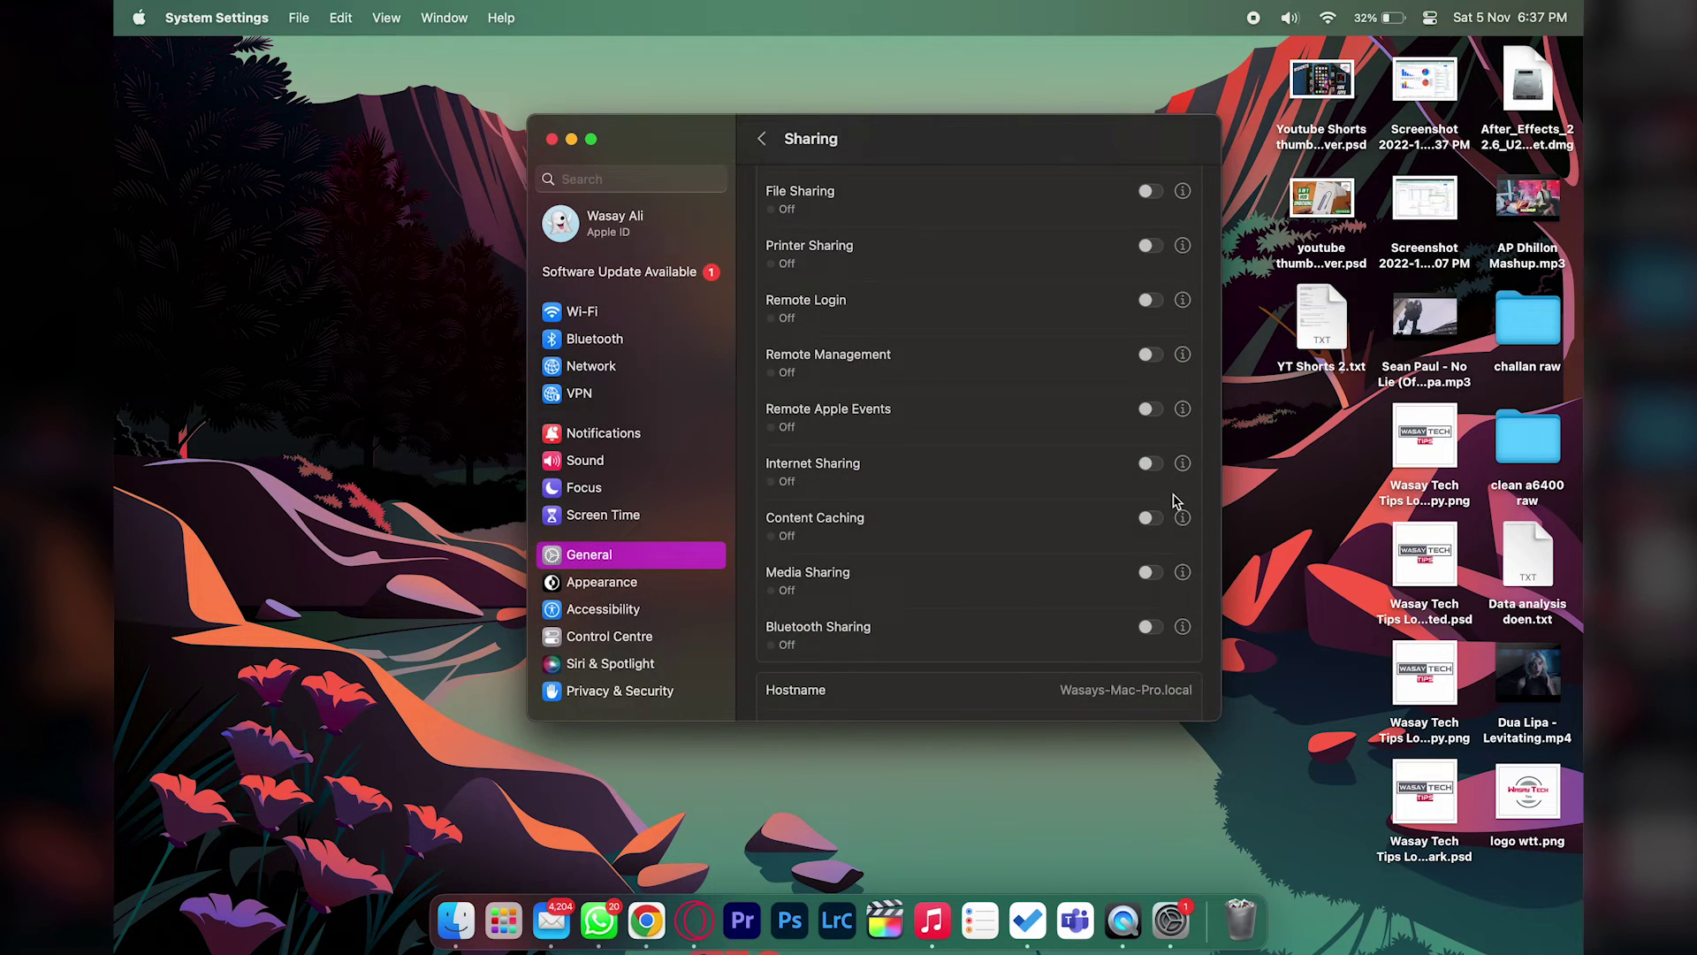
Switch on Internet Sharing and accept the network-disruption warning with Start
left_click(1148, 465)
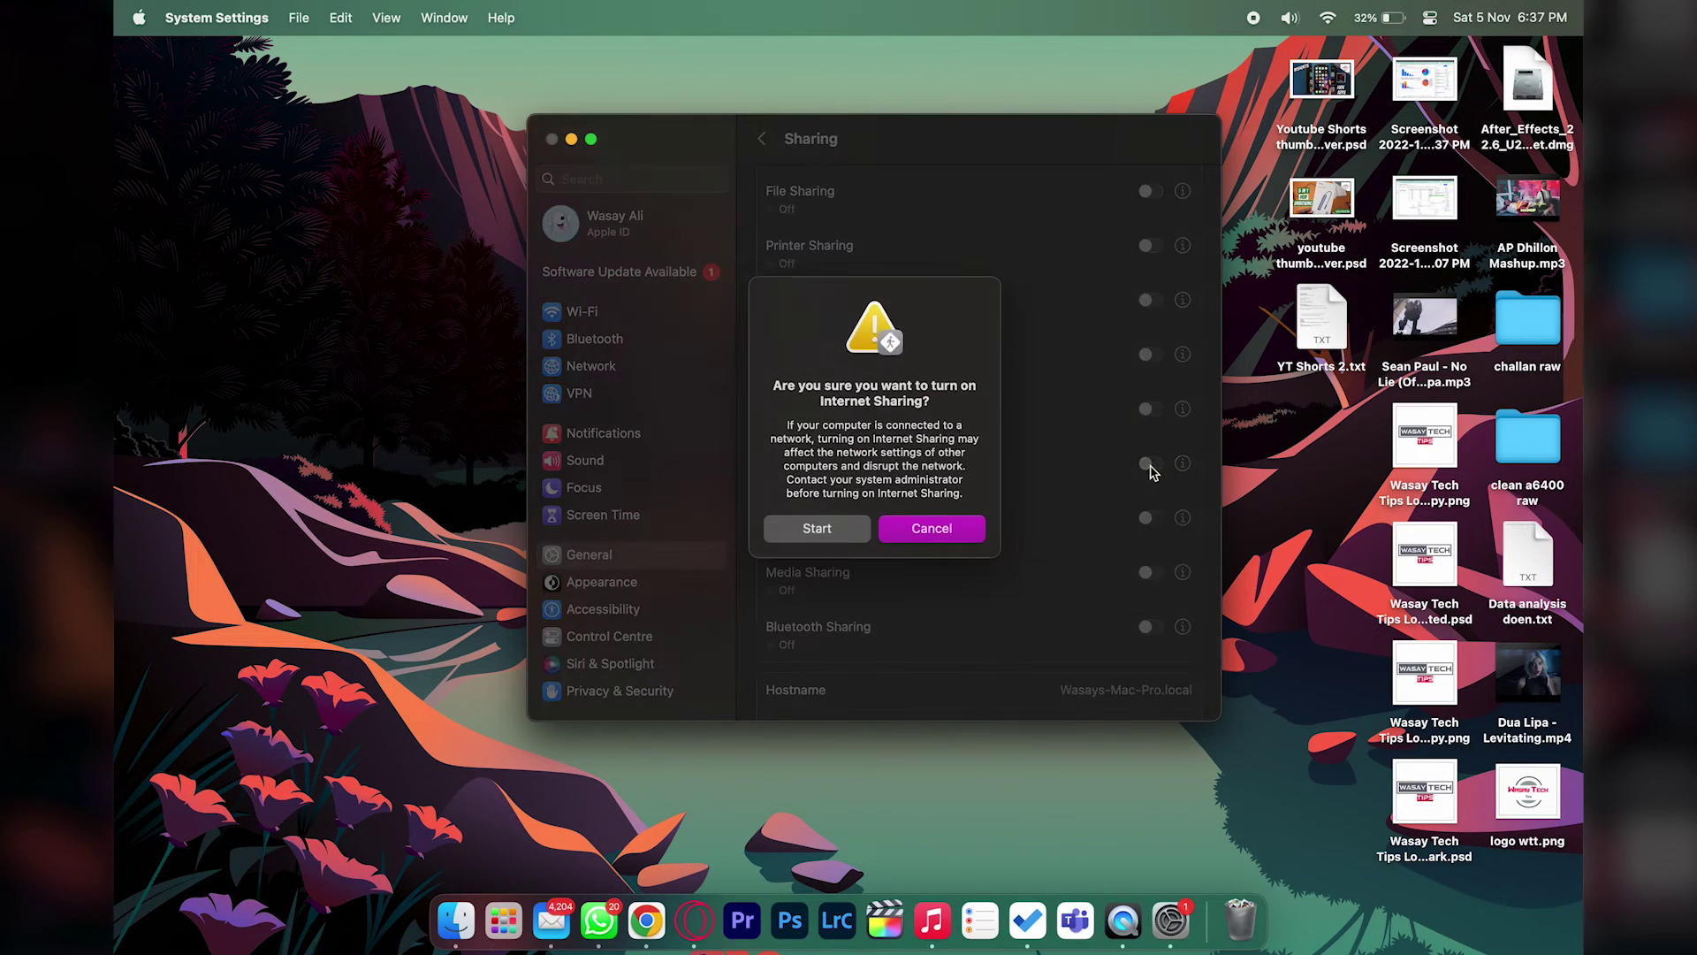
left_click(840, 538)
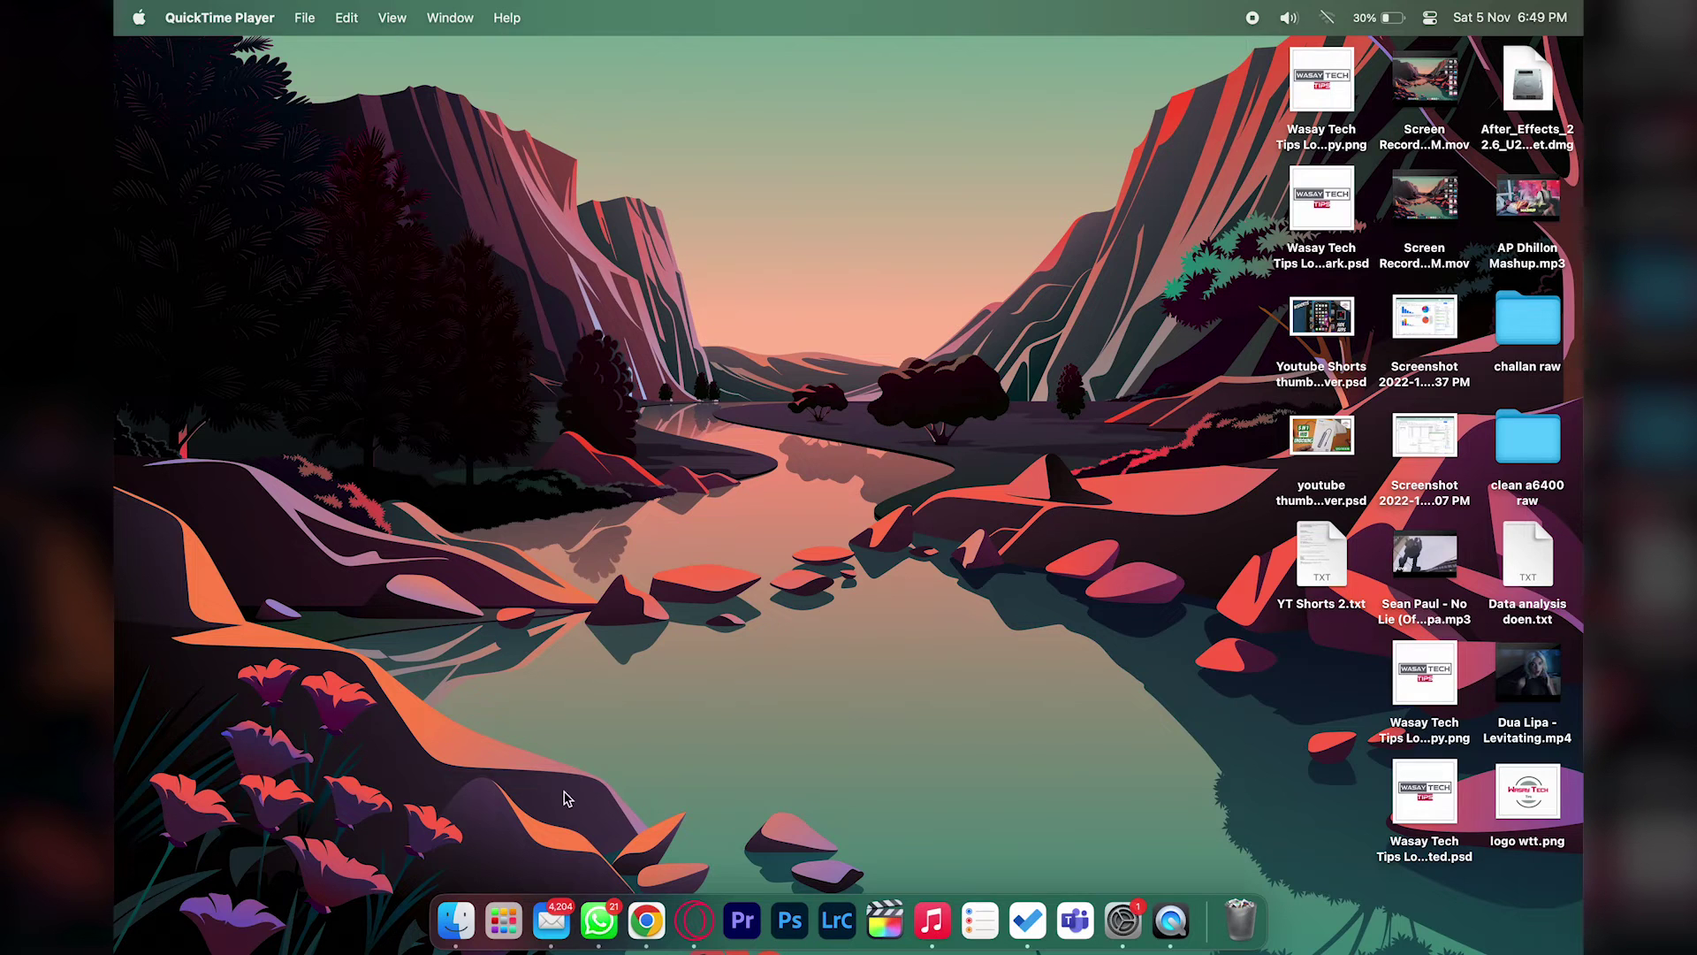
Reopen System Settings and set Internet Sharing to share AX88179A to computers using Wi-Fi
left_click(1140, 898)
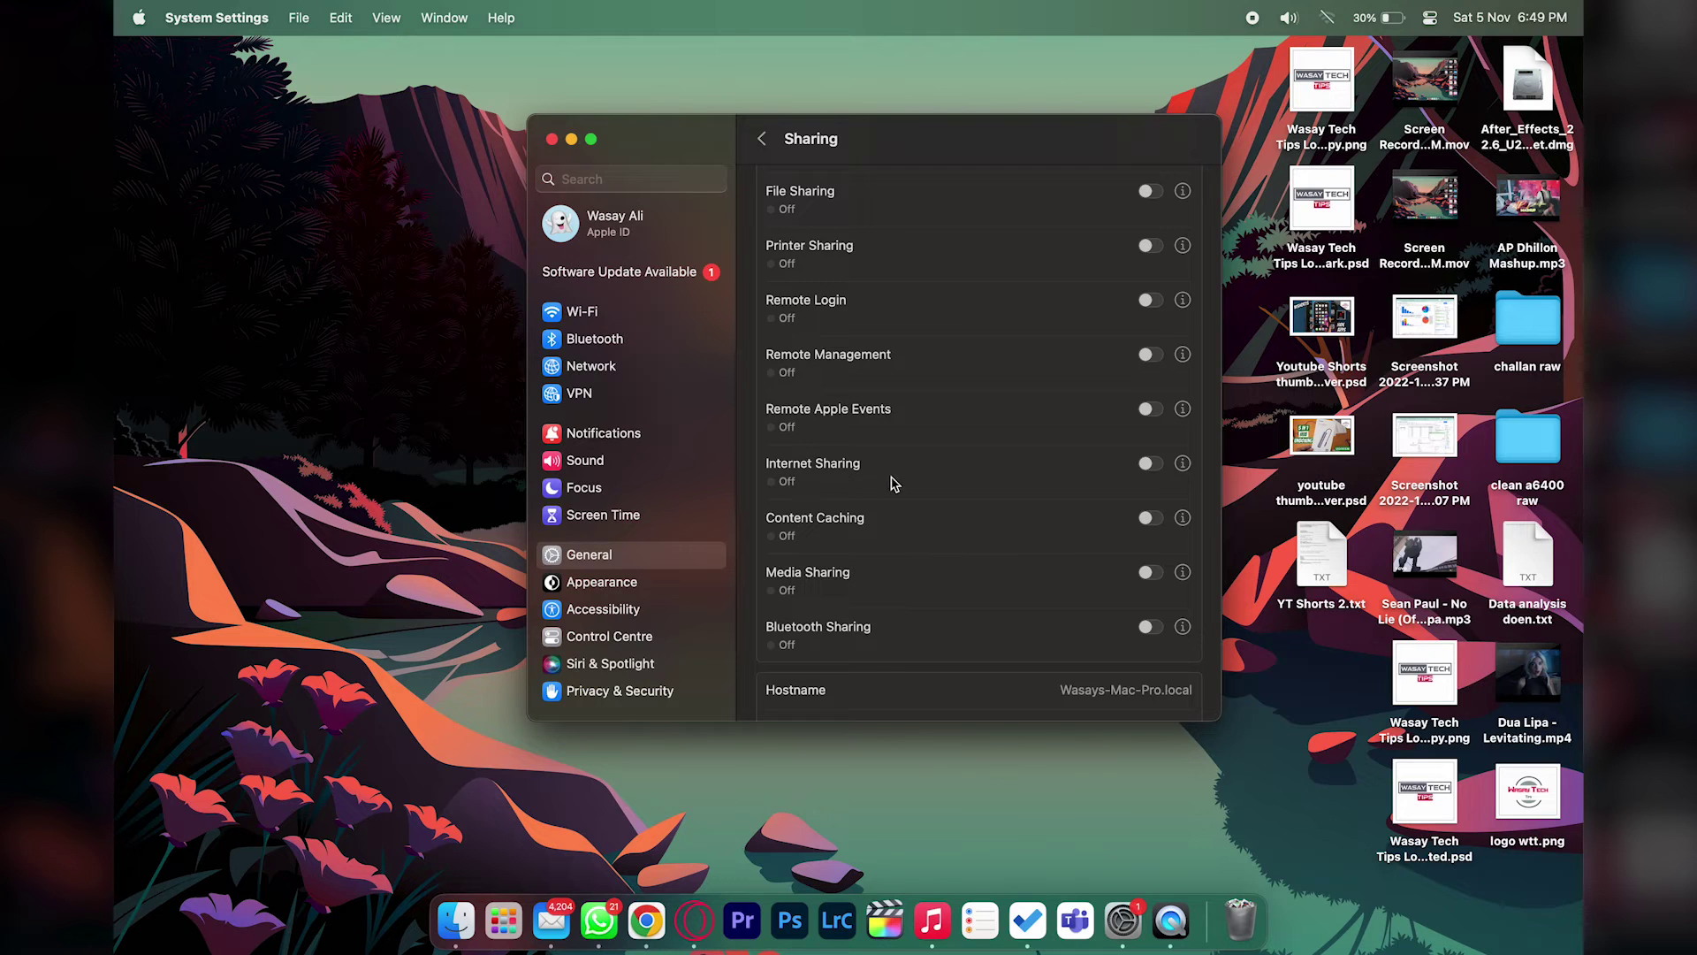
left_click(1183, 464)
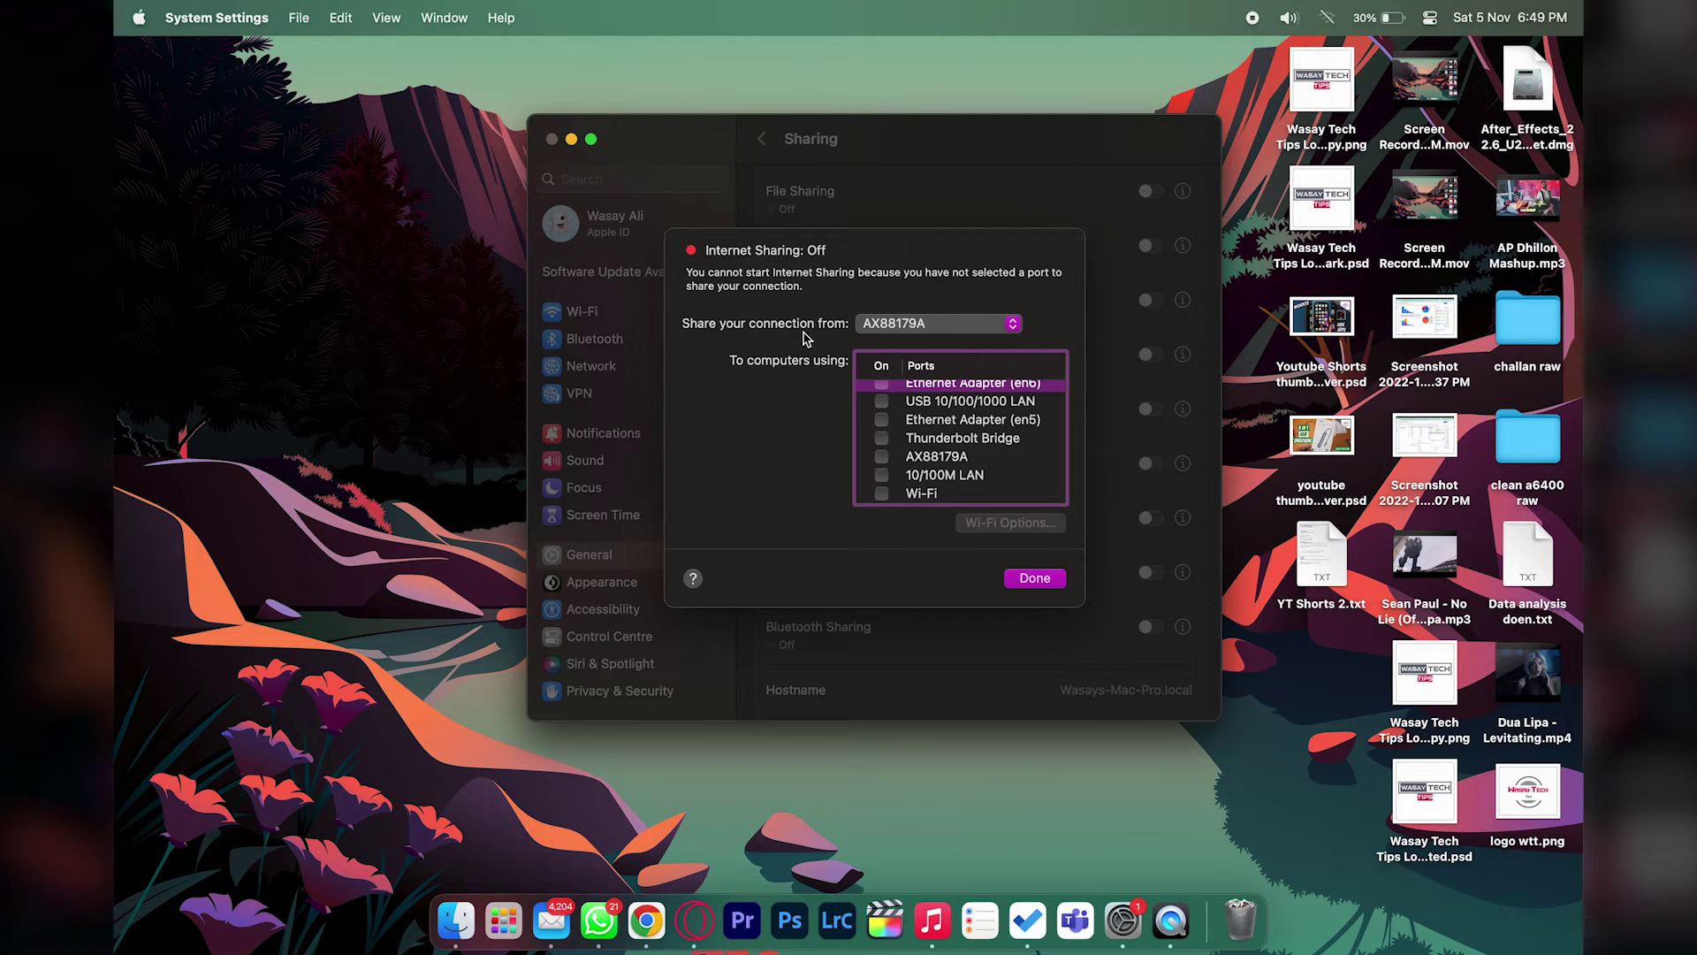
left_click(884, 328)
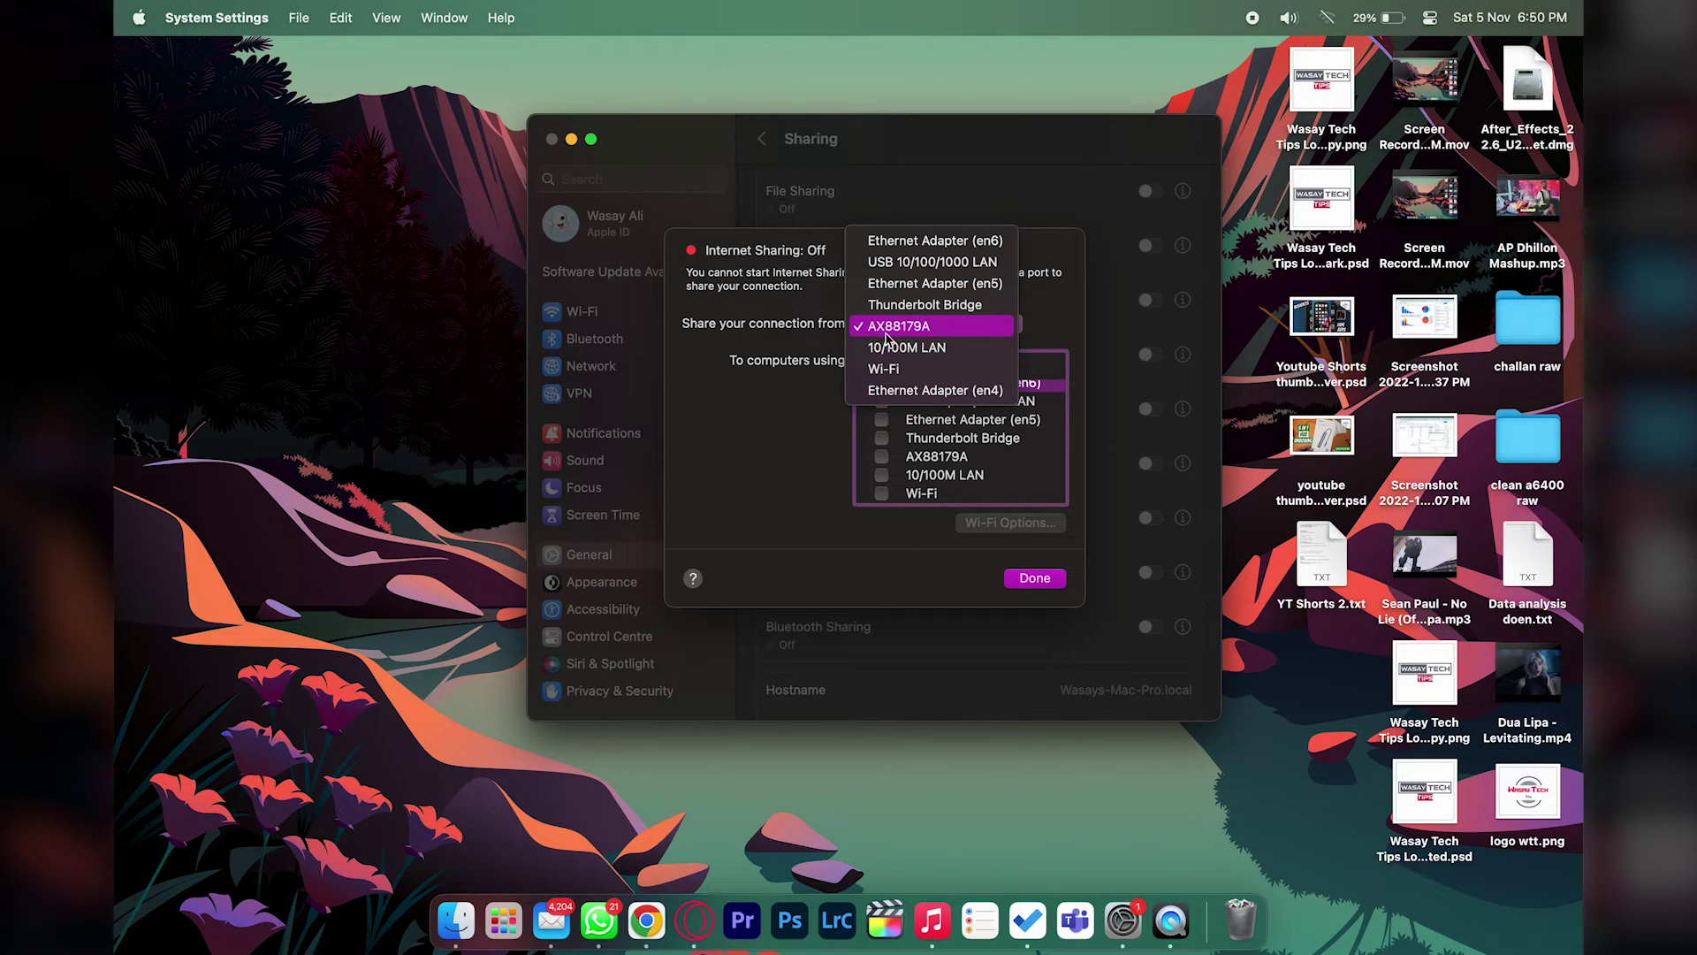
left_click(770, 395)
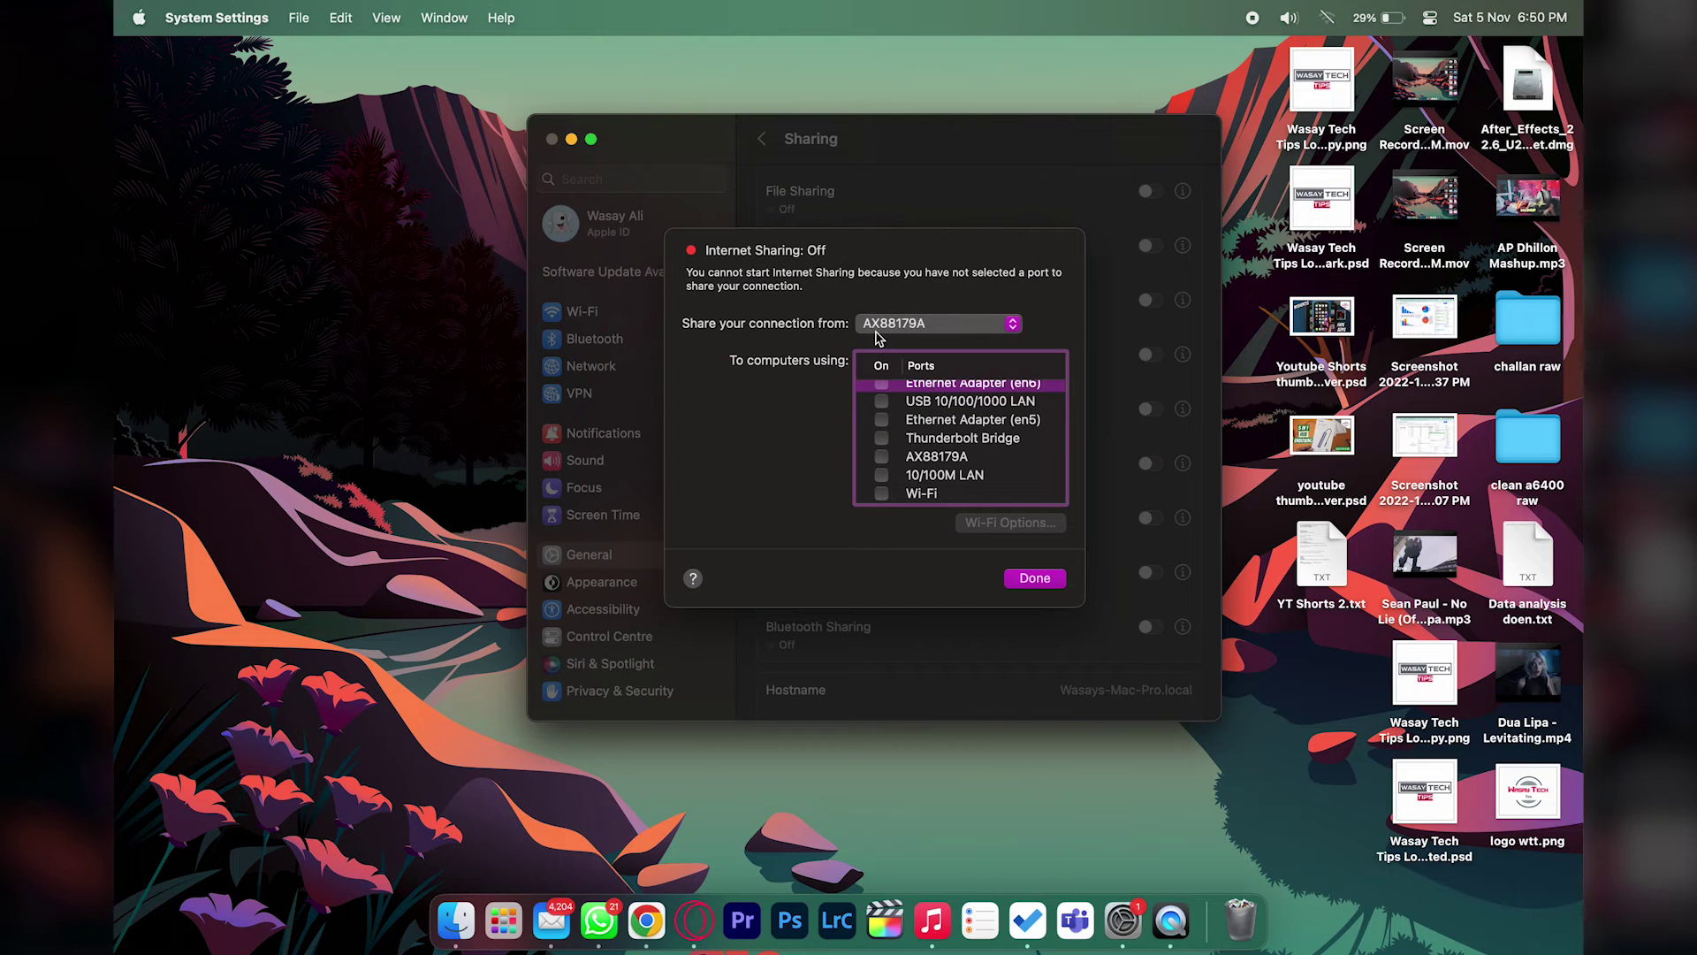
scroll(937, 441, "down", 1)
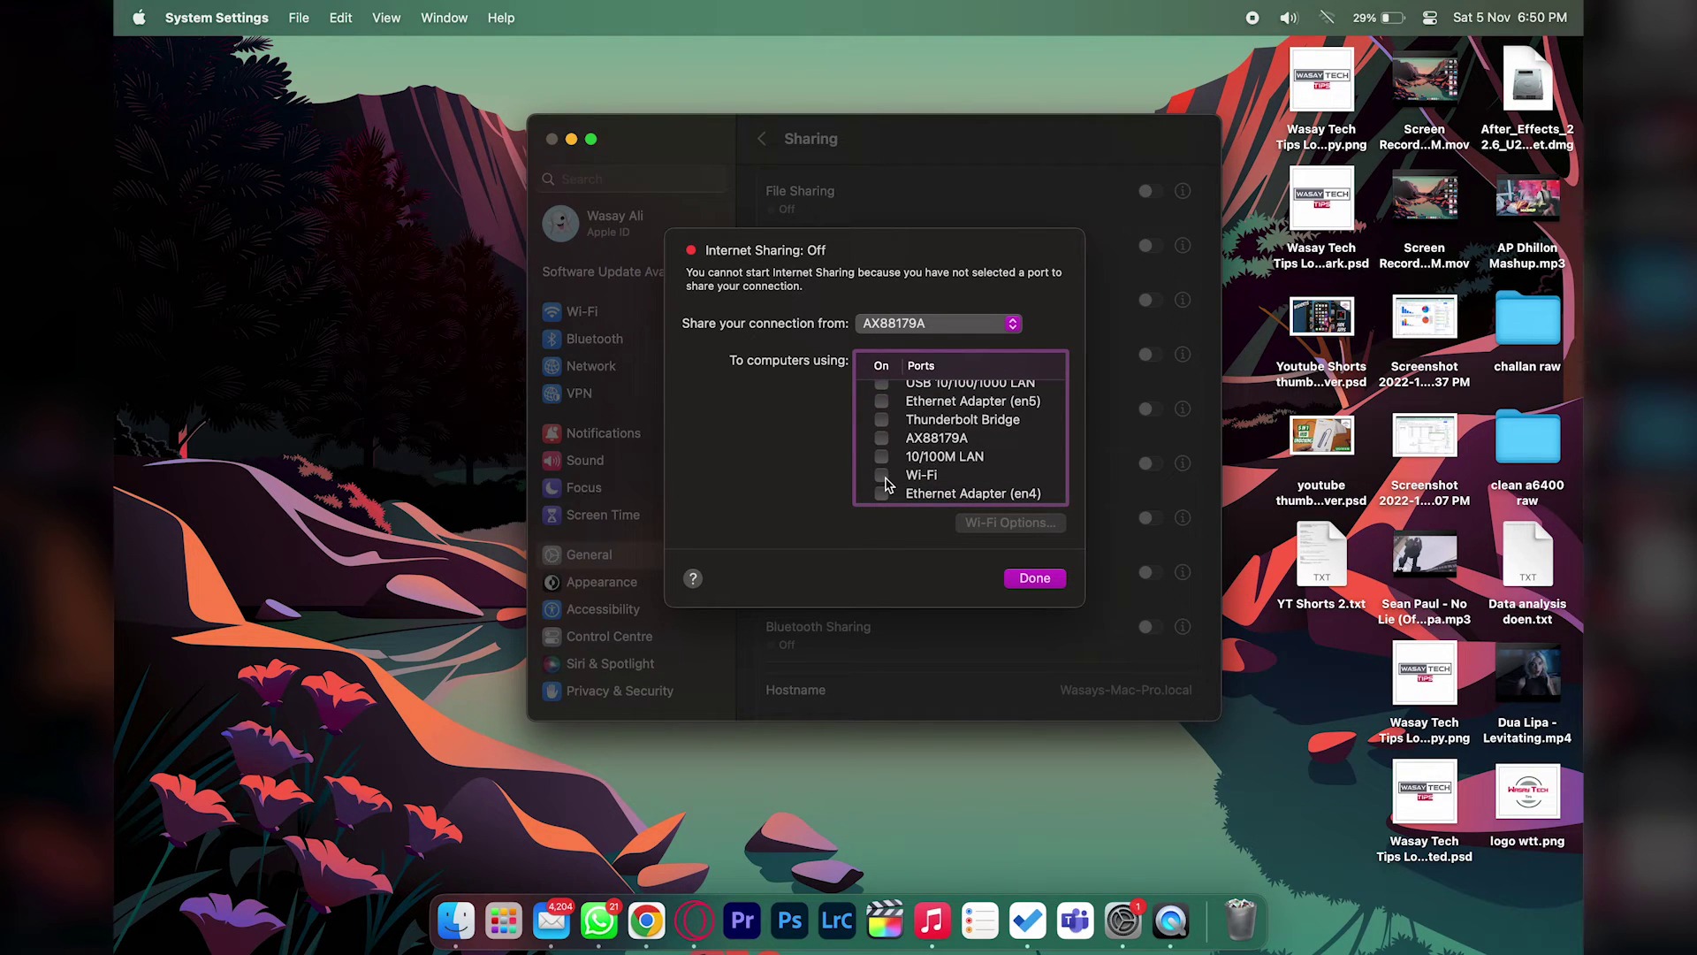
left_click(882, 476)
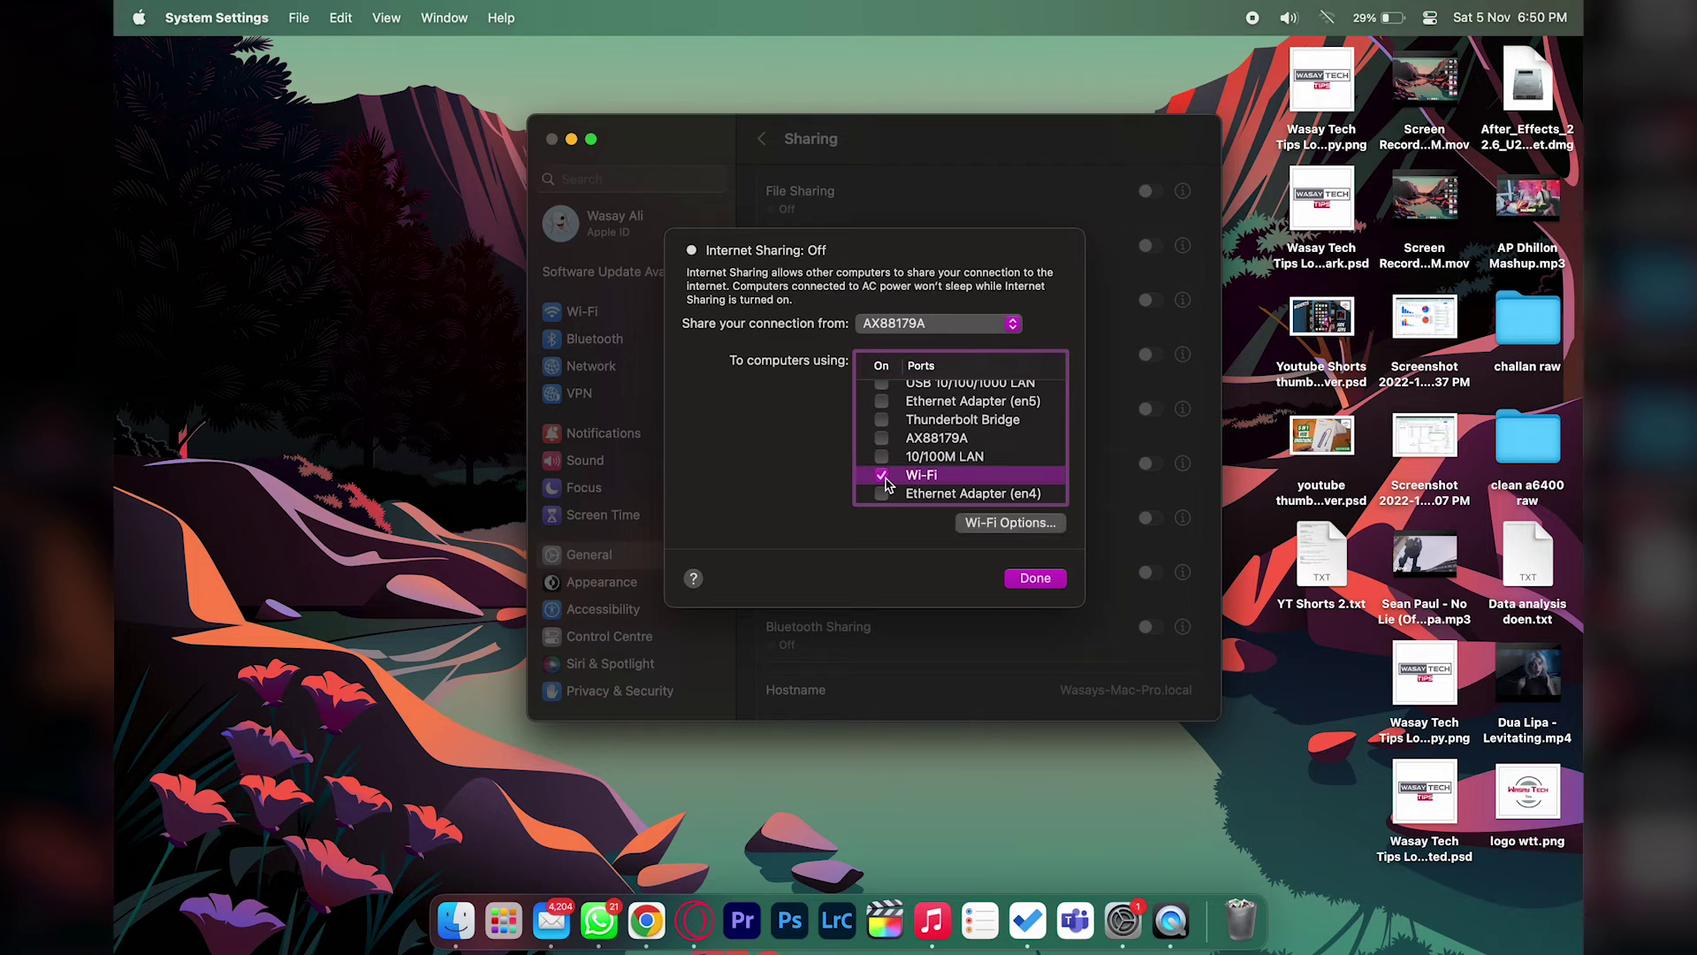
Open Wi-Fi Options and authorize it with the administrator's name and password
left_click(995, 525)
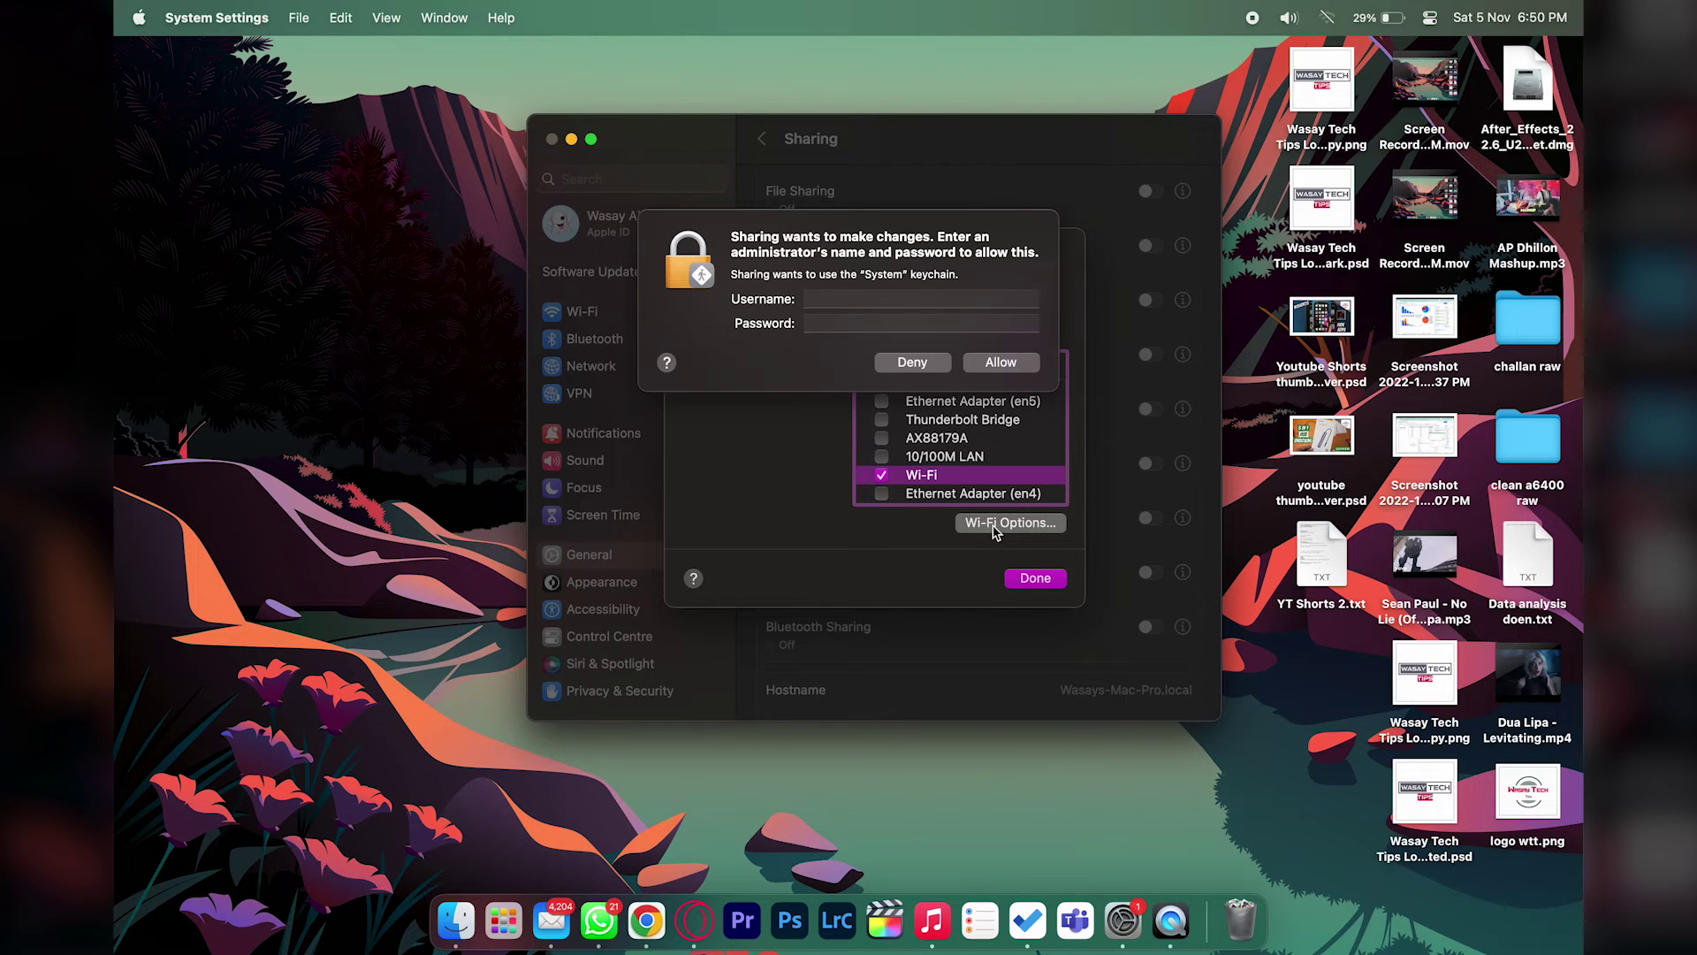
left_click(838, 301)
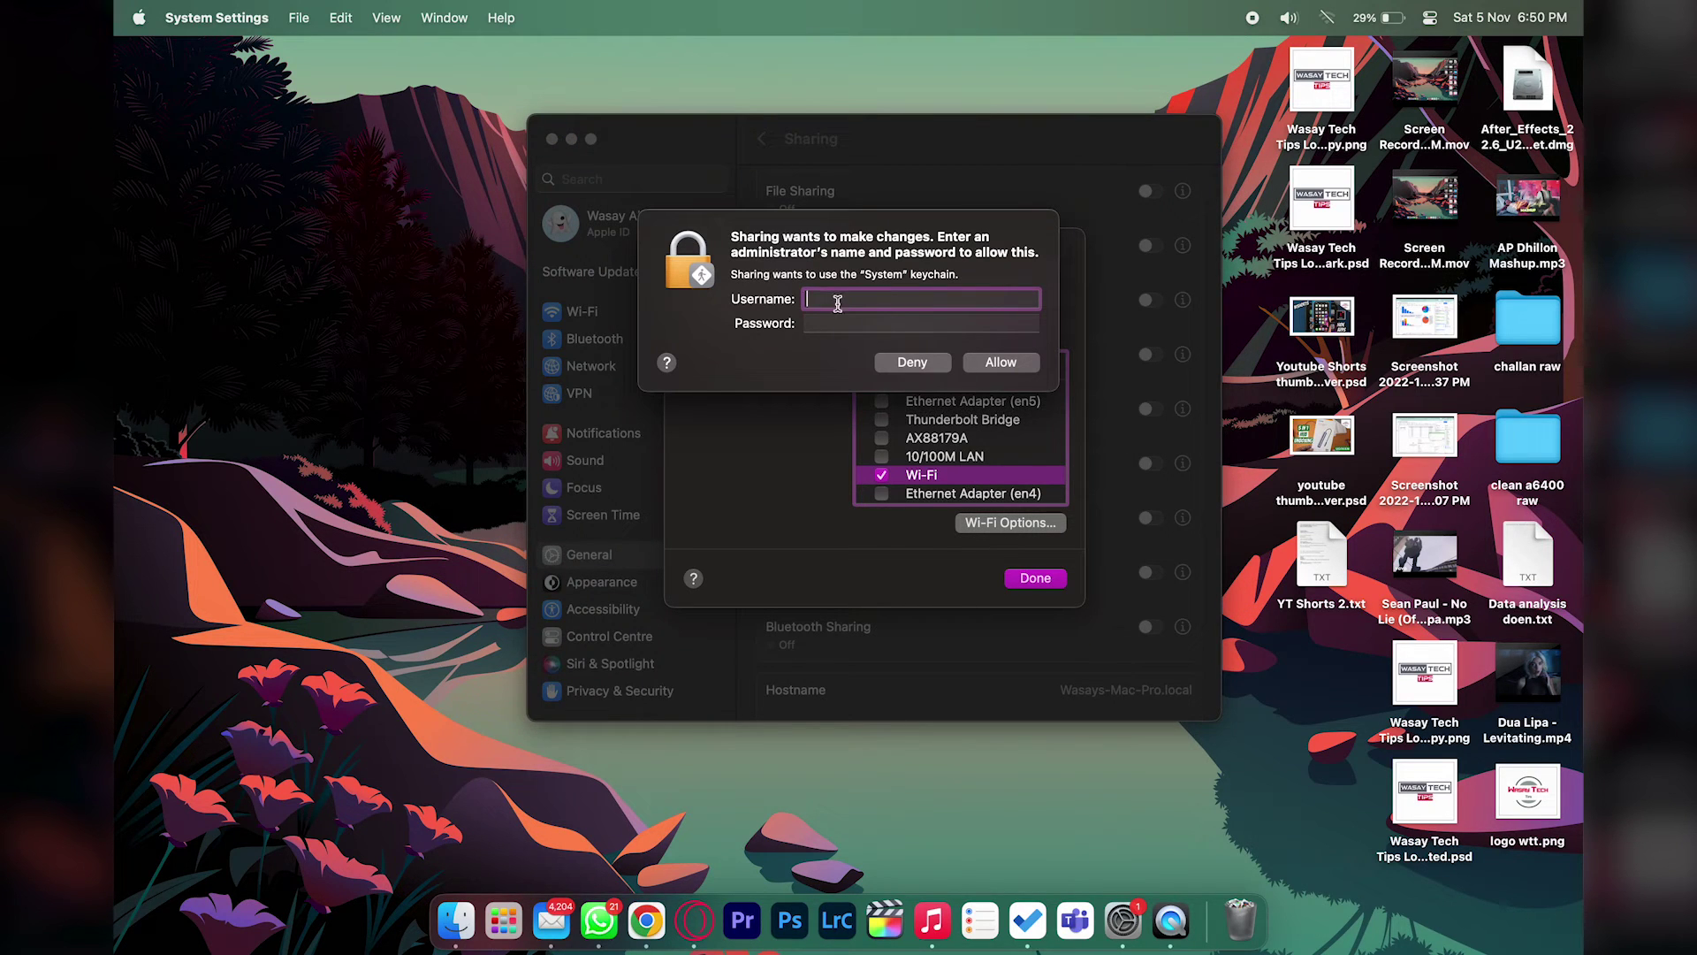
type("Wasay")
key("Tab")
type("******")
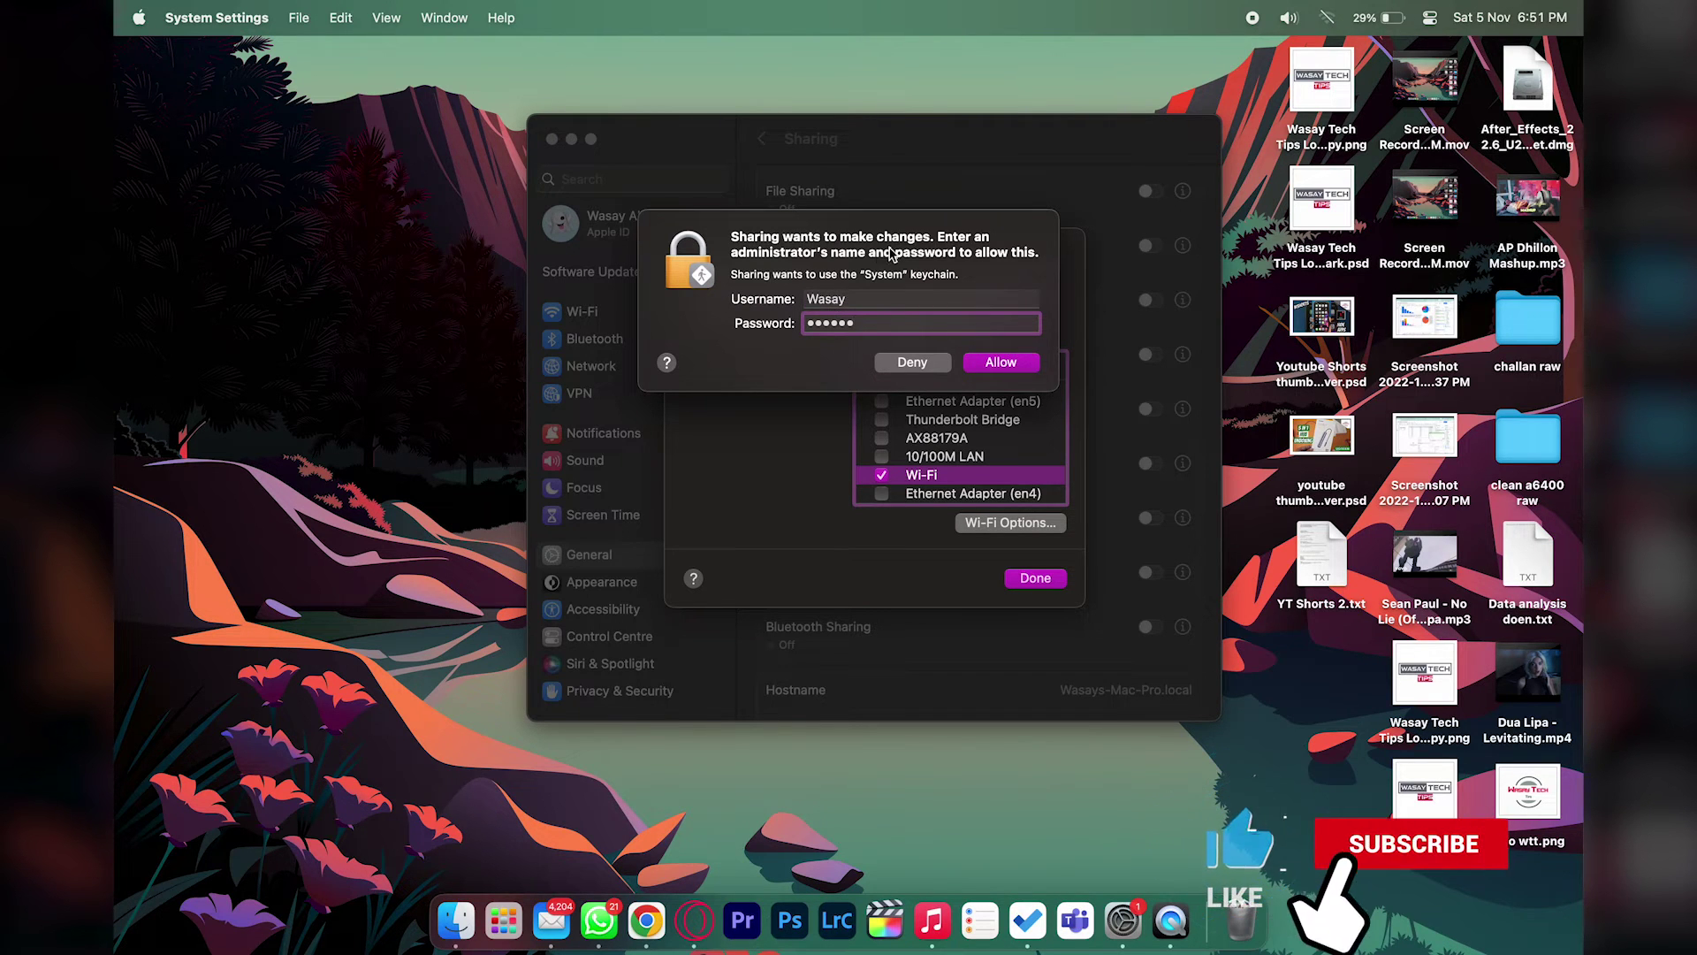
left_click(1013, 369)
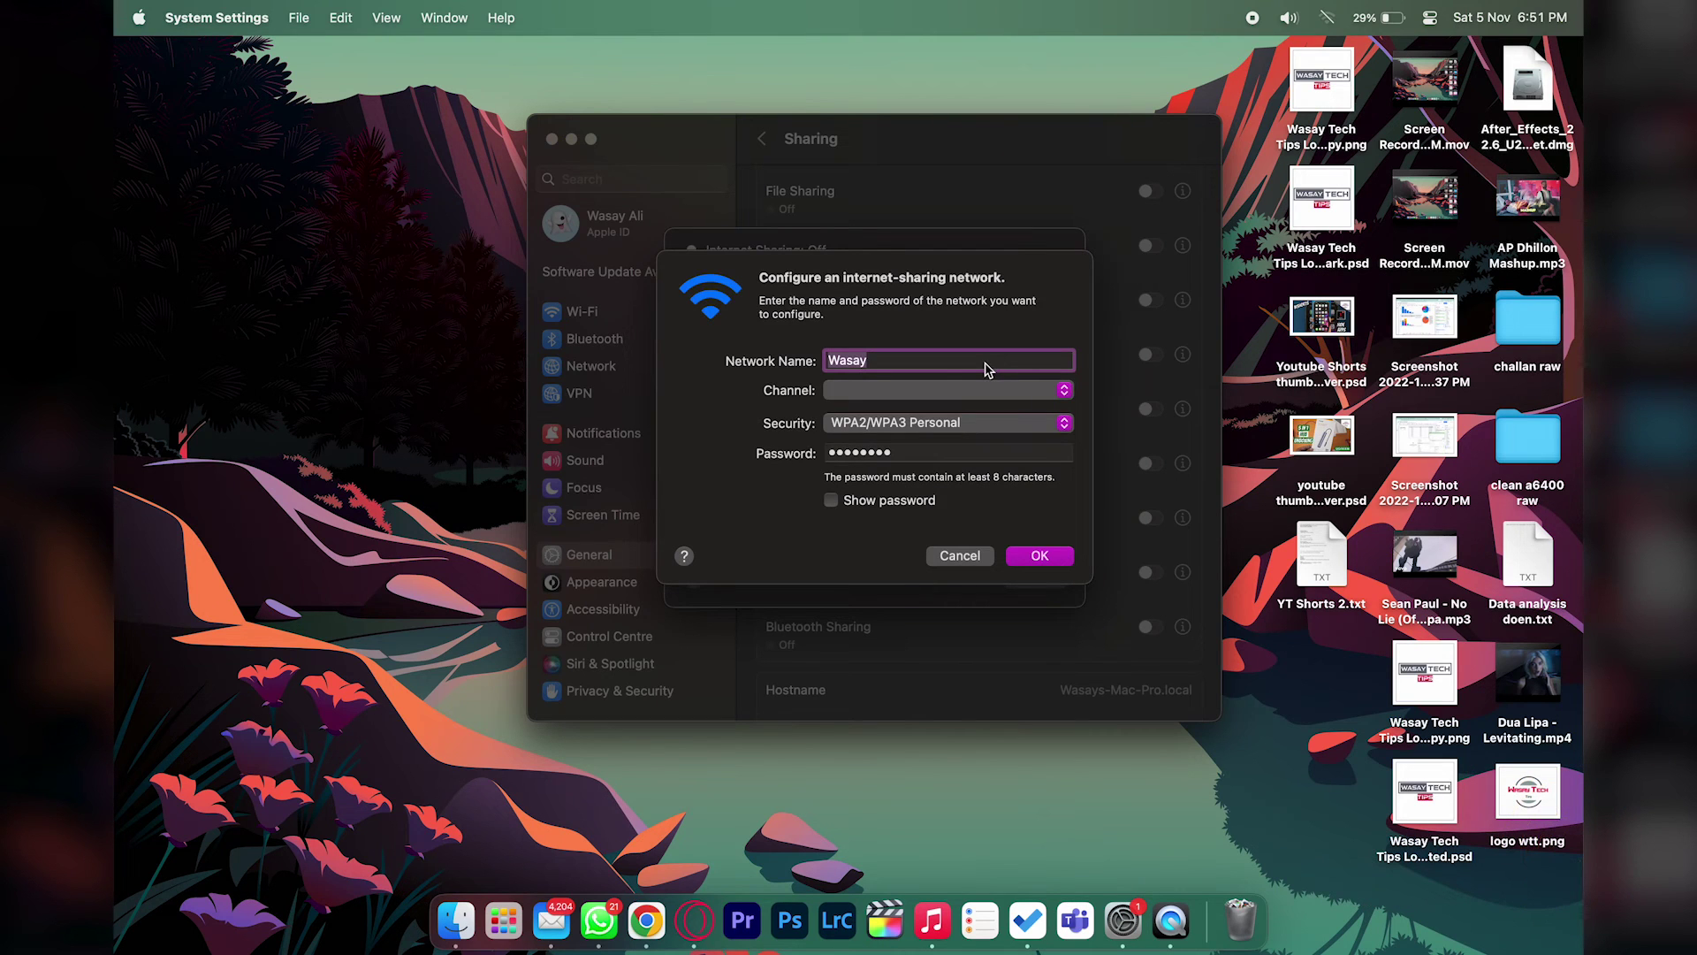
Keep WPA2/WPA3 Personal security, set an eight-character hotspot password, and save with OK
left_click(891, 357)
left_click(884, 426)
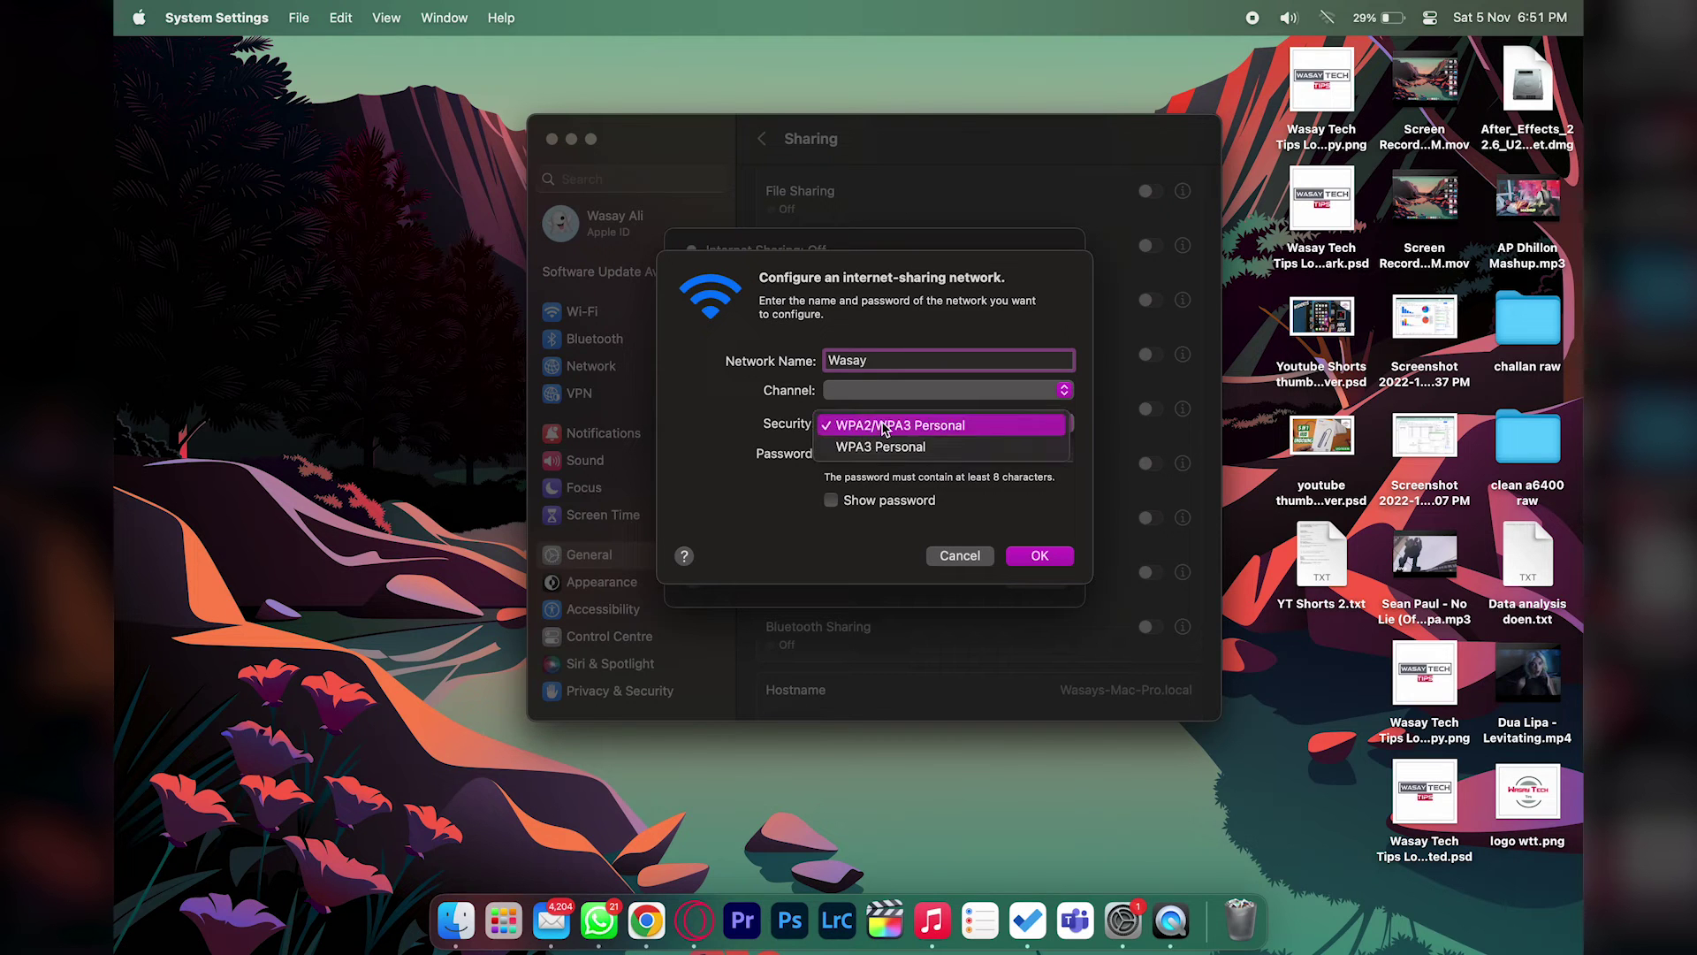
left_click(884, 426)
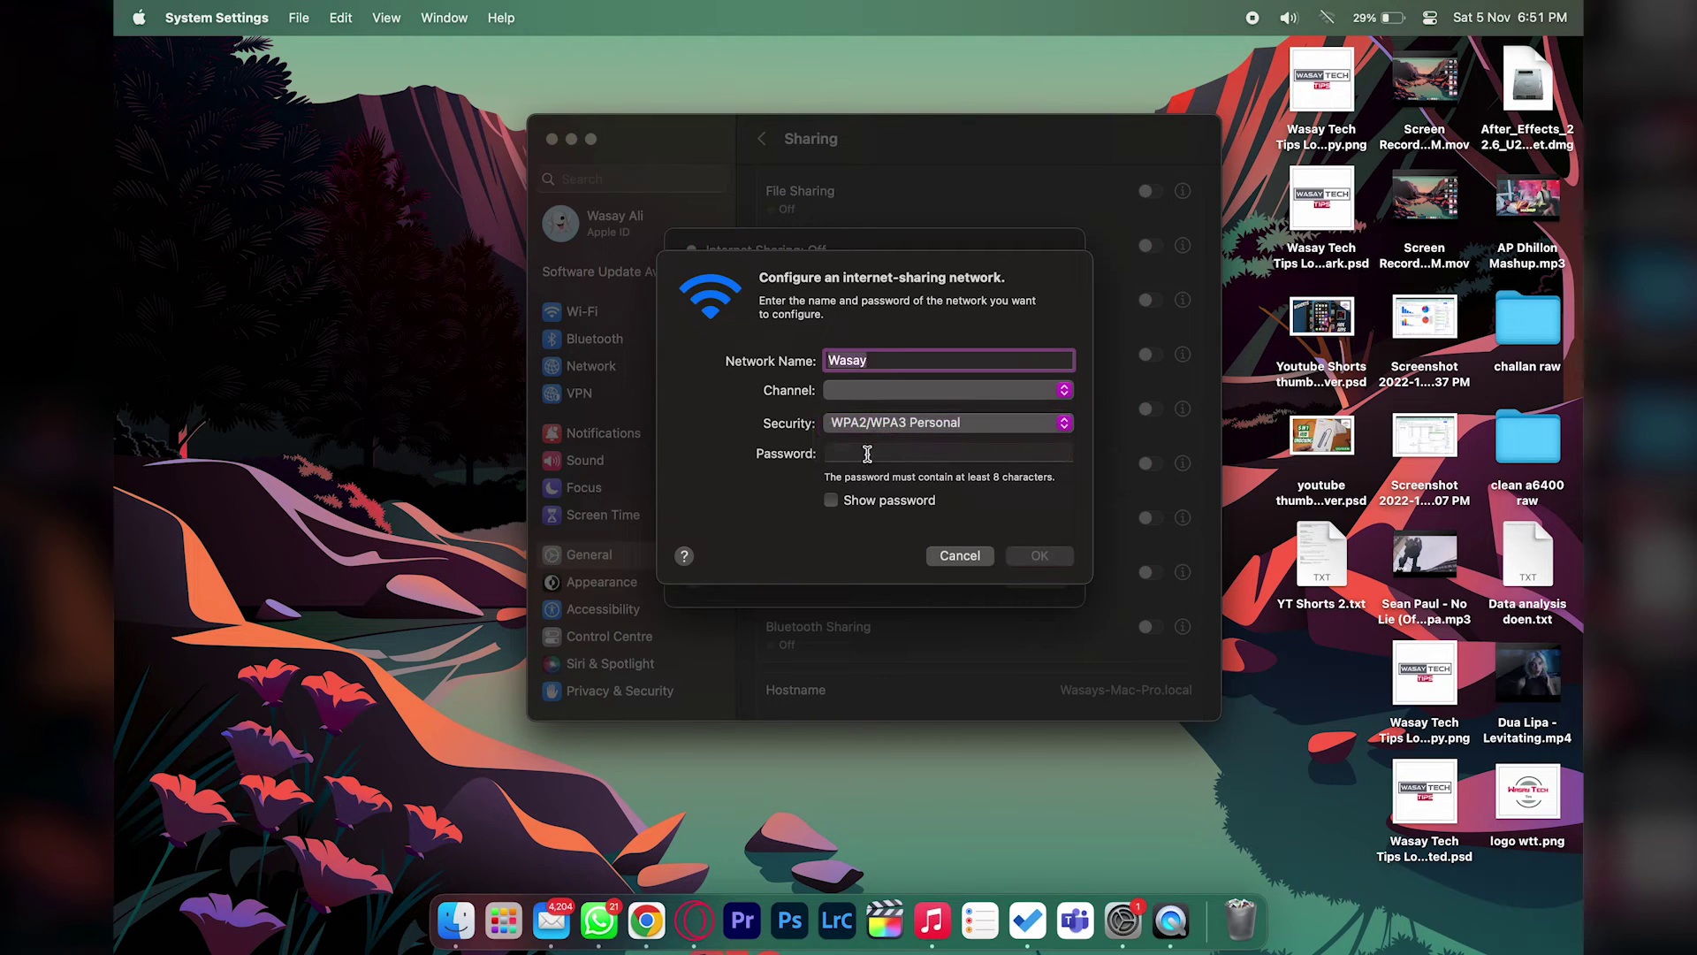
left_click(867, 457)
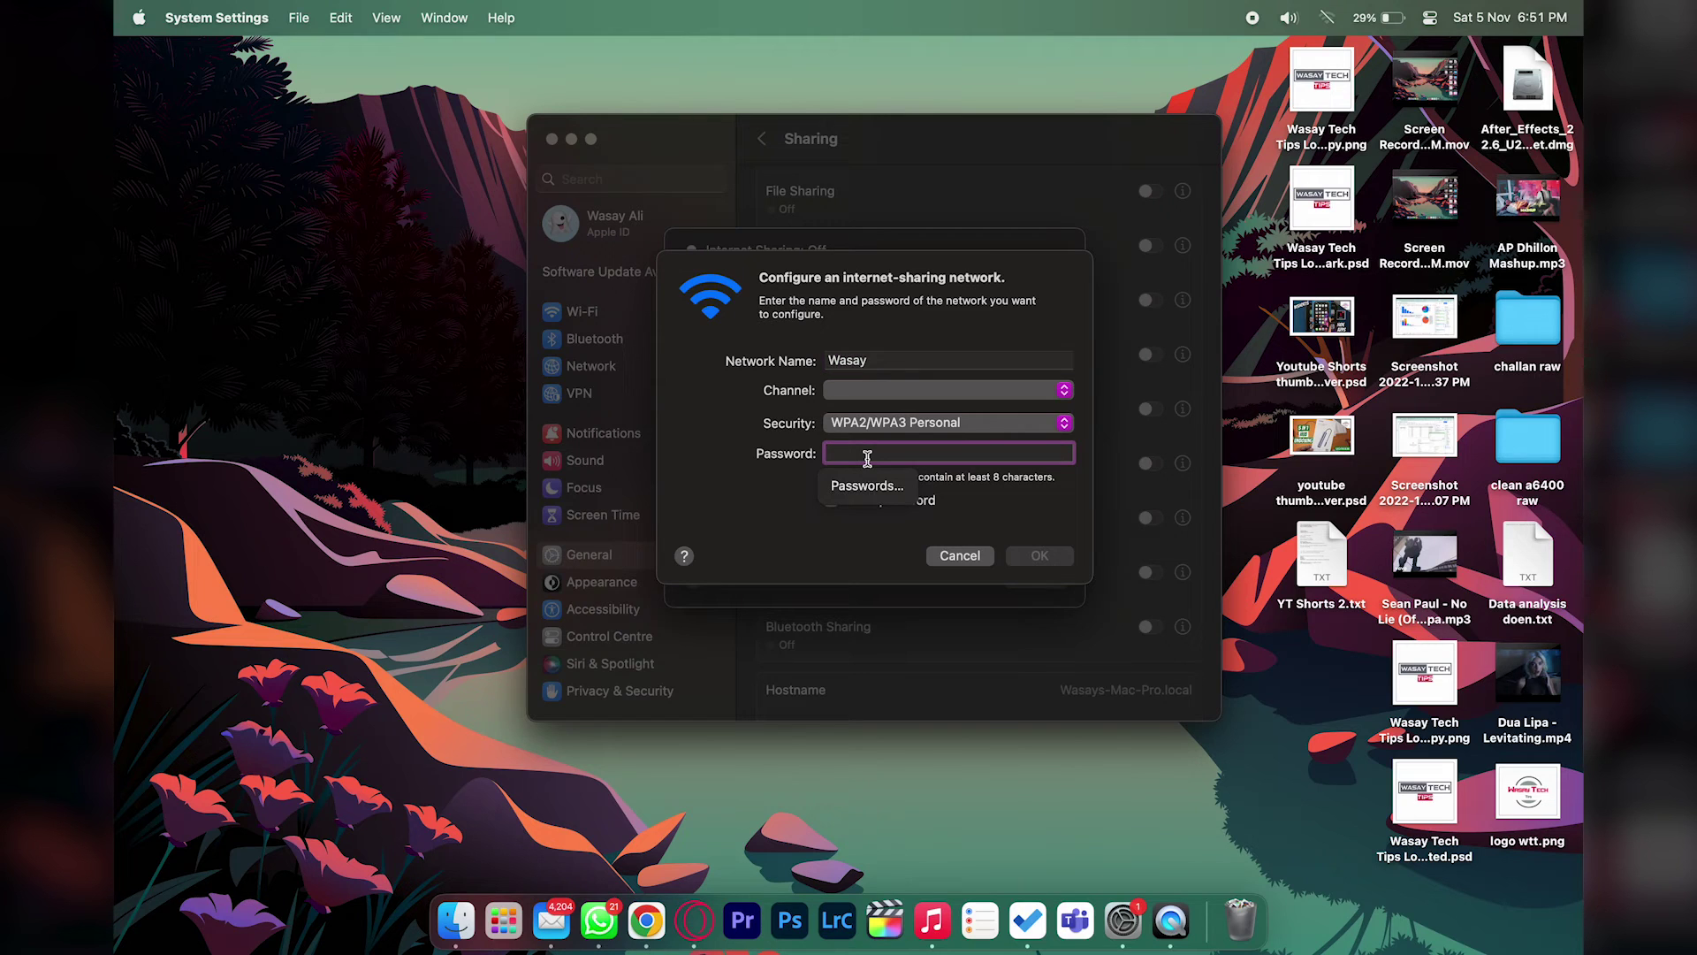
type("••••••••")
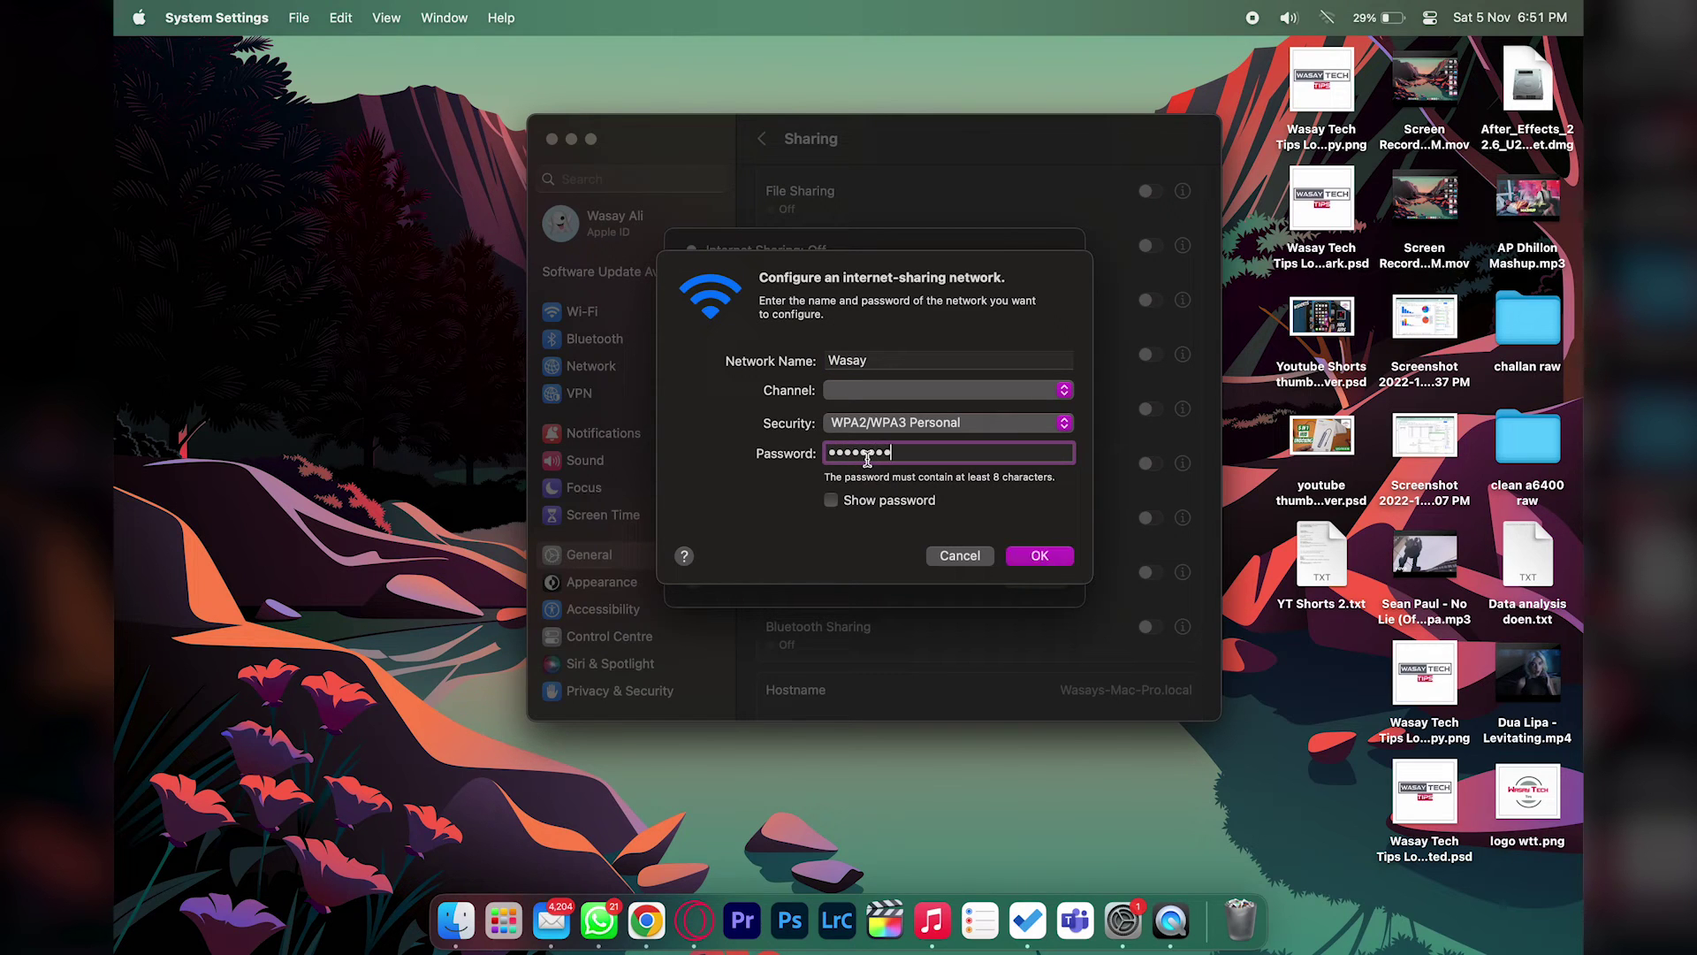
left_click(832, 501)
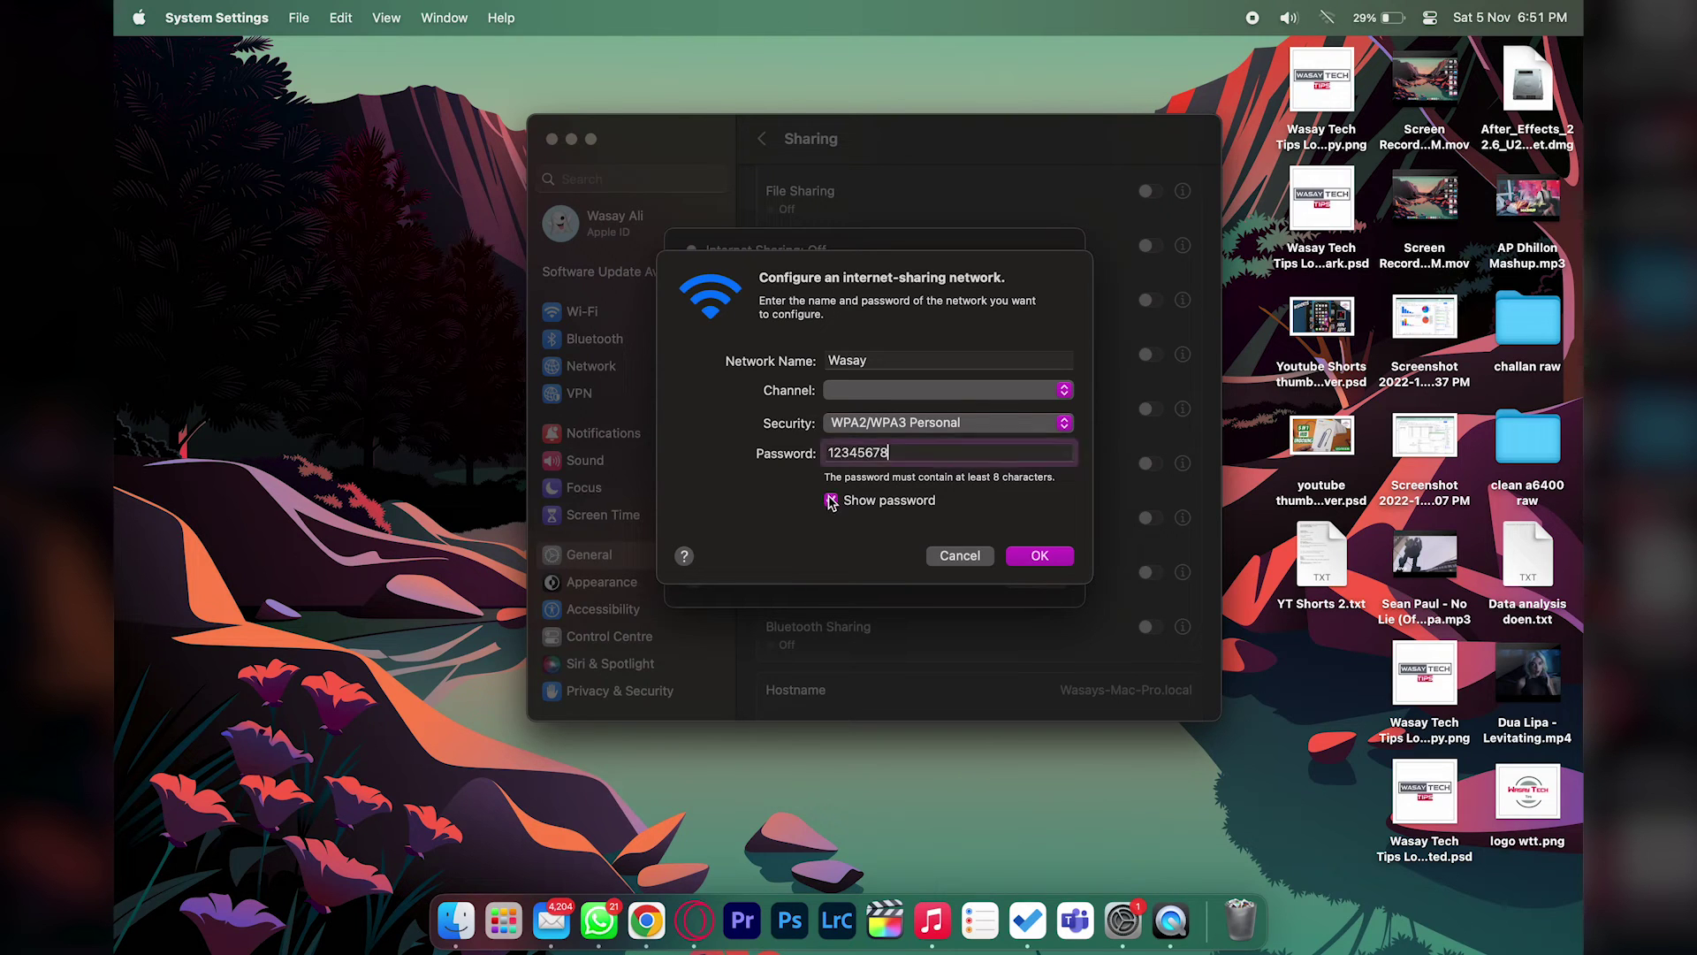
left_click(832, 501)
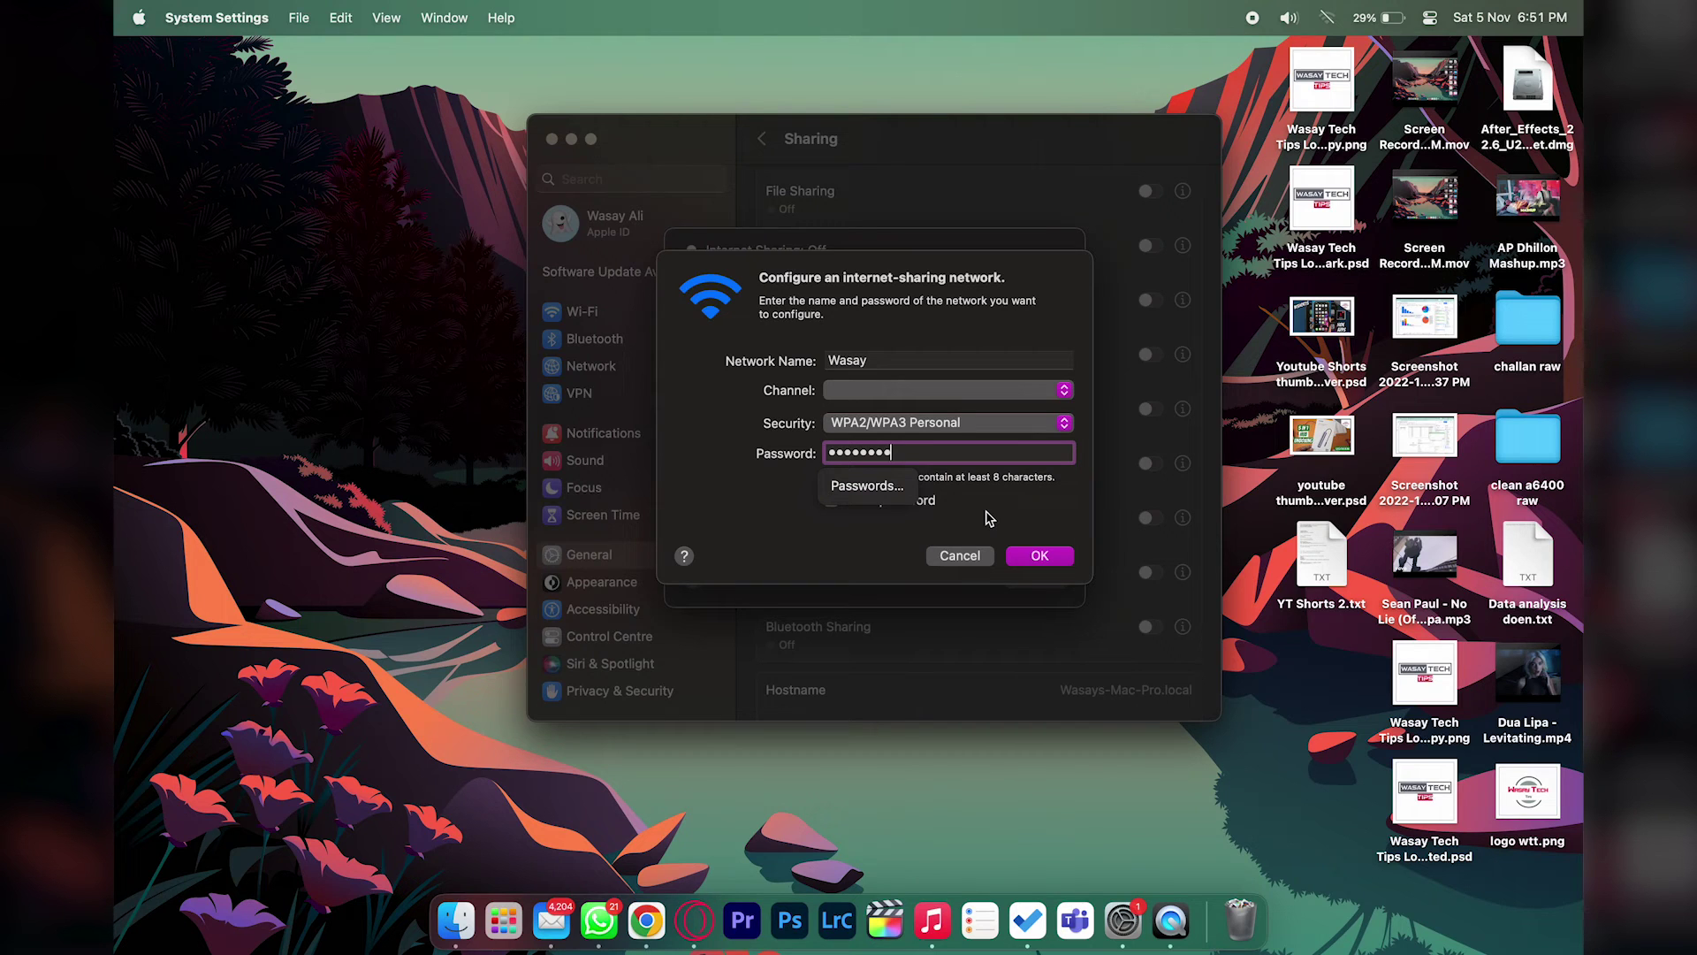
left_click(1047, 561)
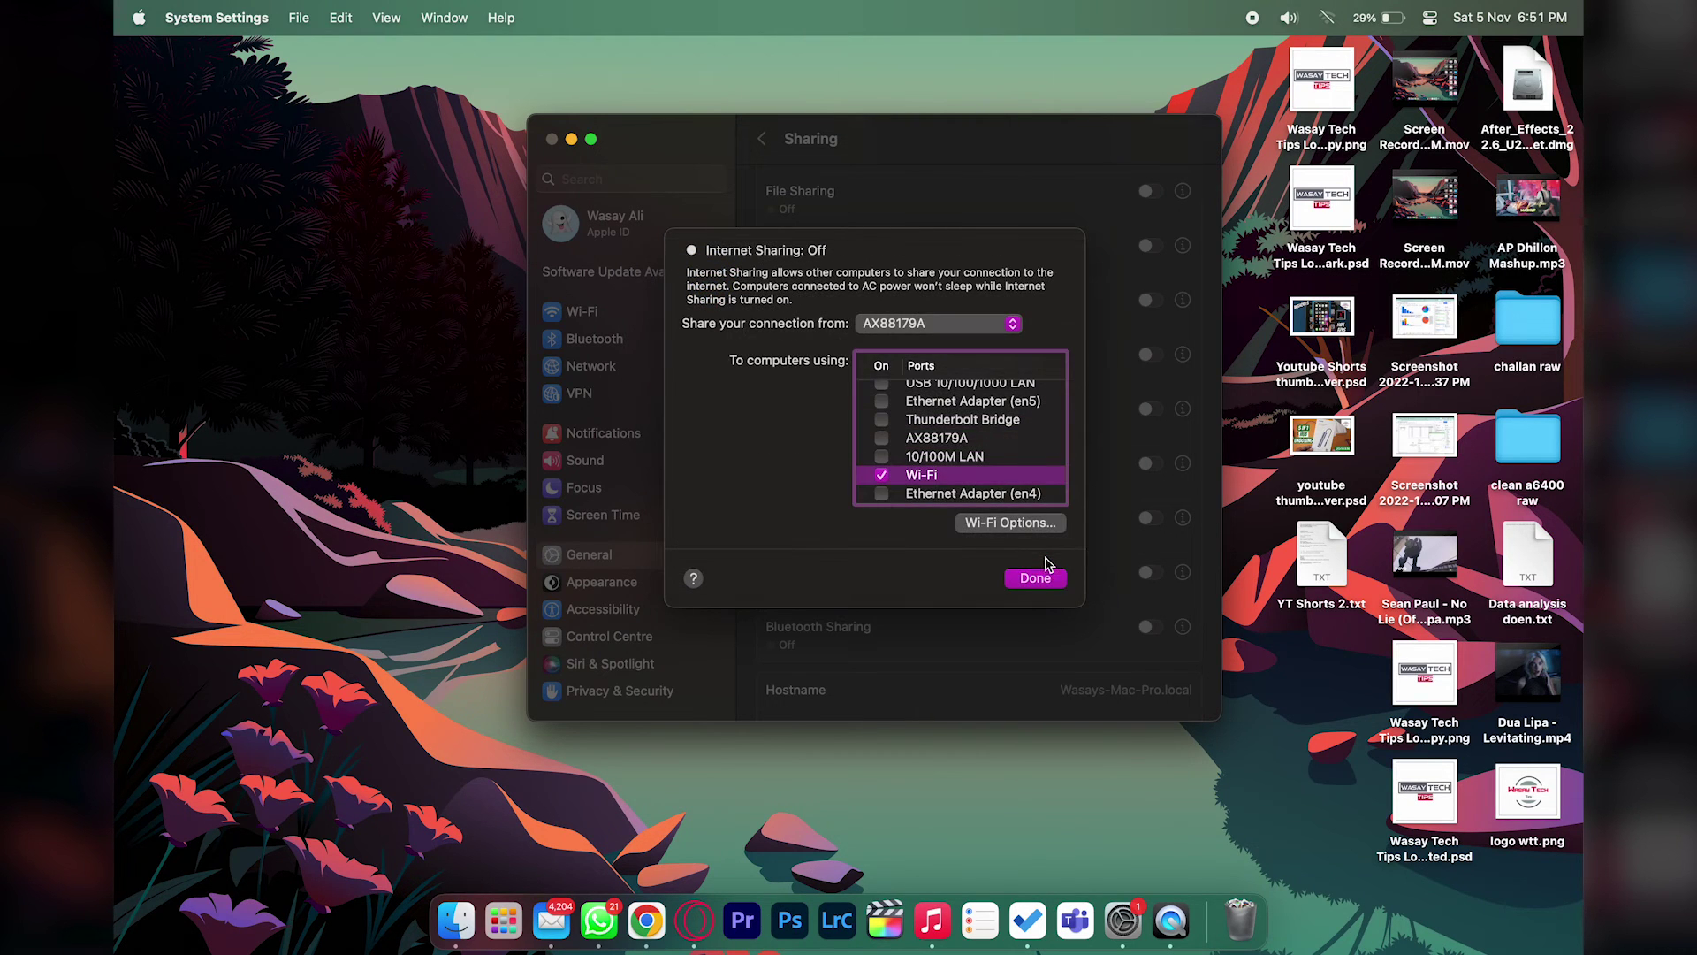
Turn Internet Sharing on with Wi-Fi enabled, and check the Wi-Fi menu reports Internet Sharing
left_click(1035, 579)
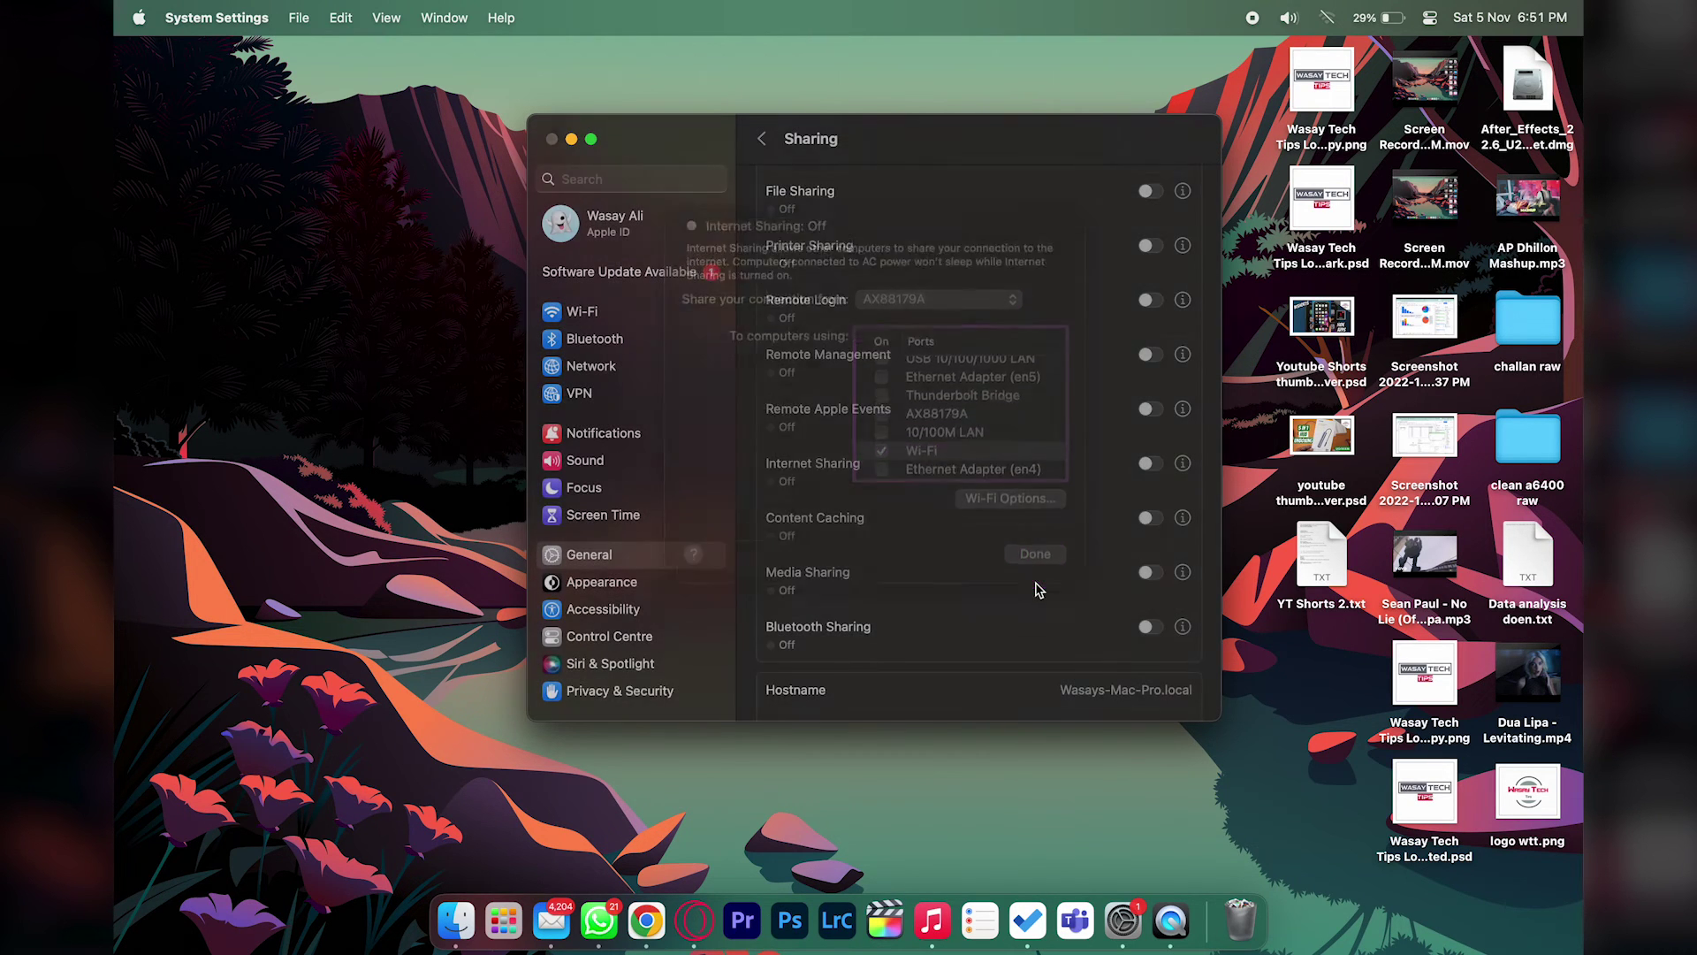
left_click(1146, 466)
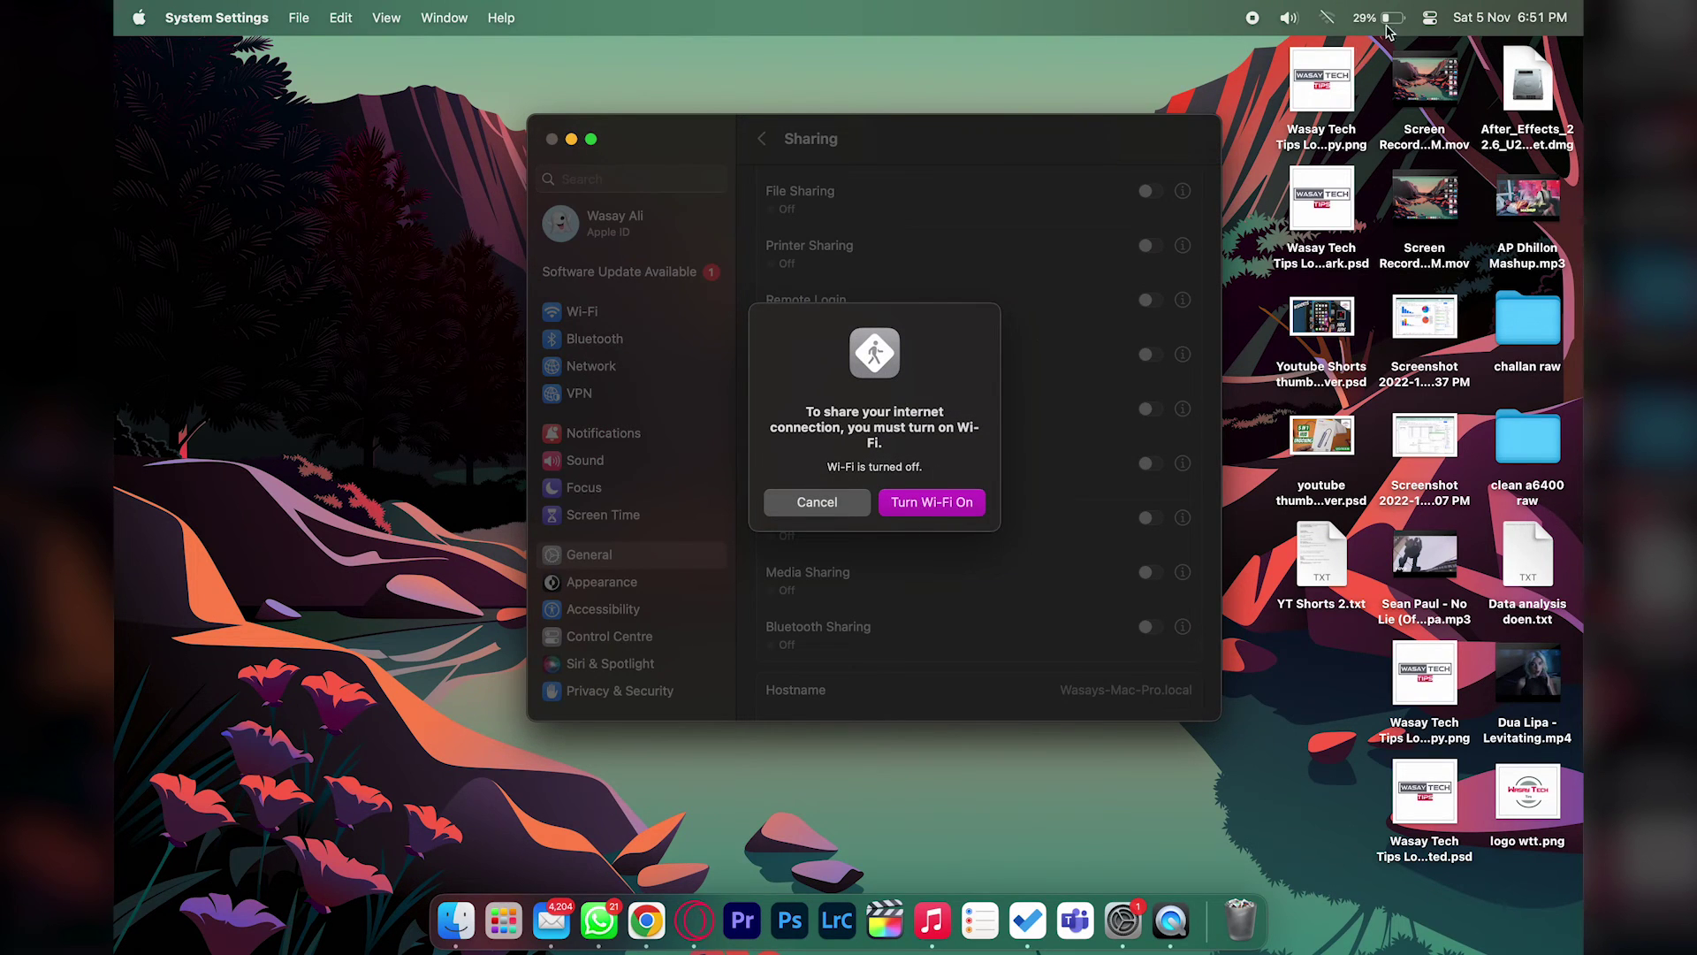
left_click(925, 503)
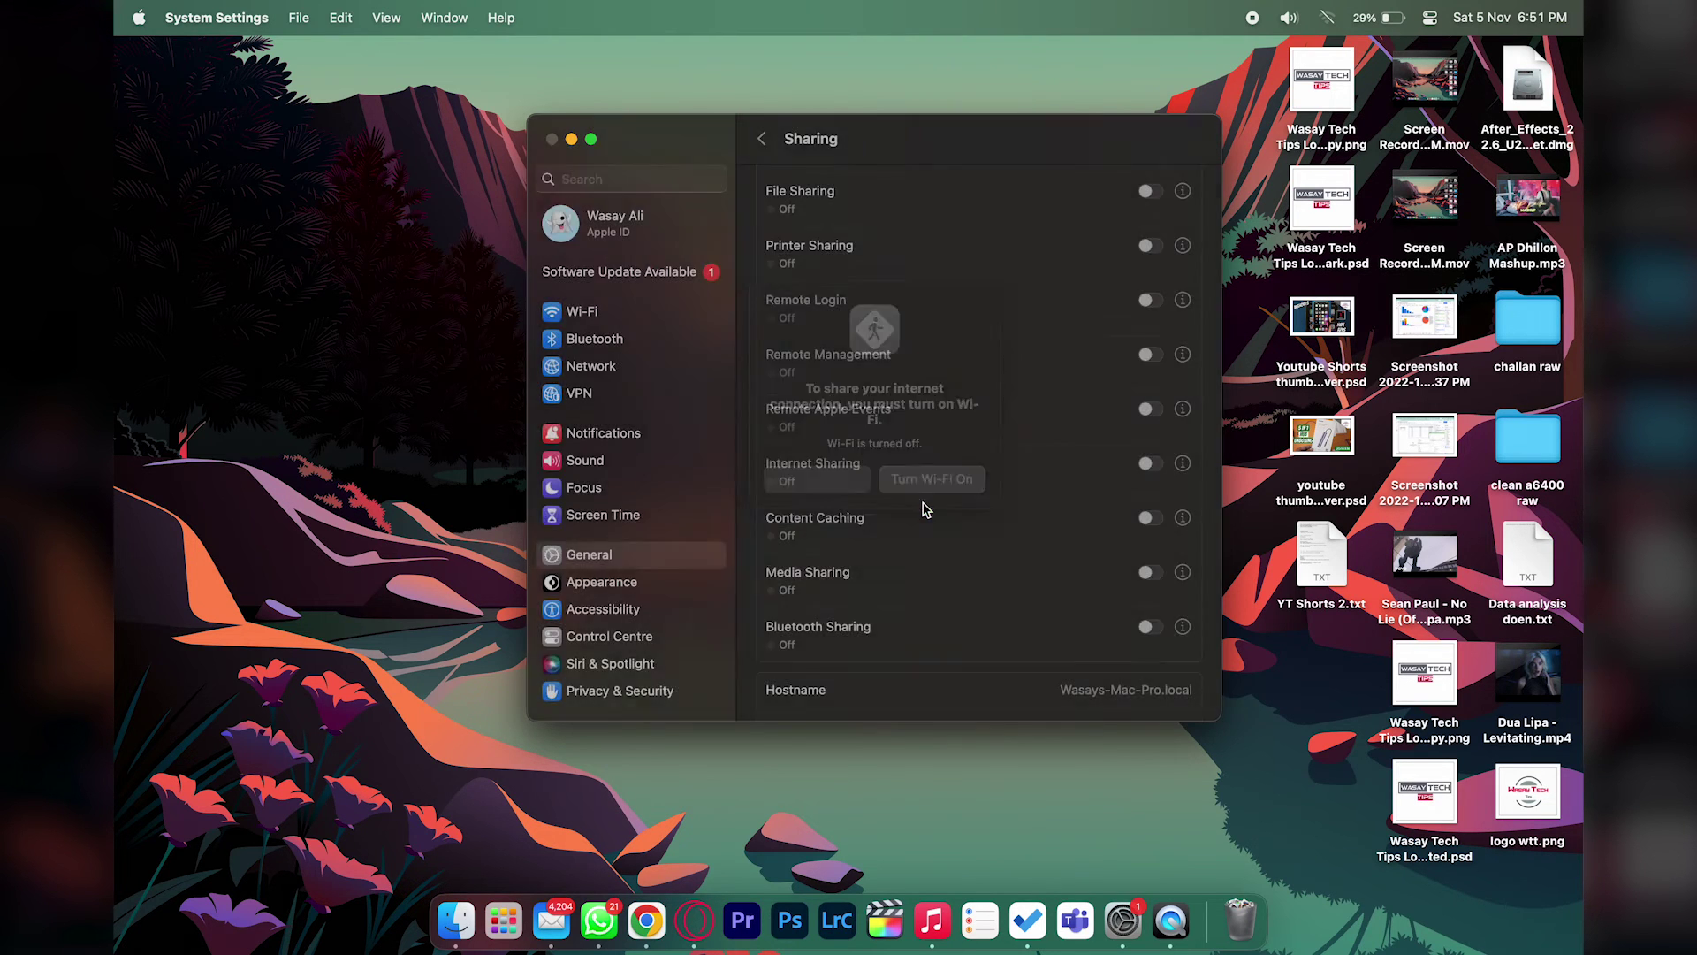
left_click(817, 528)
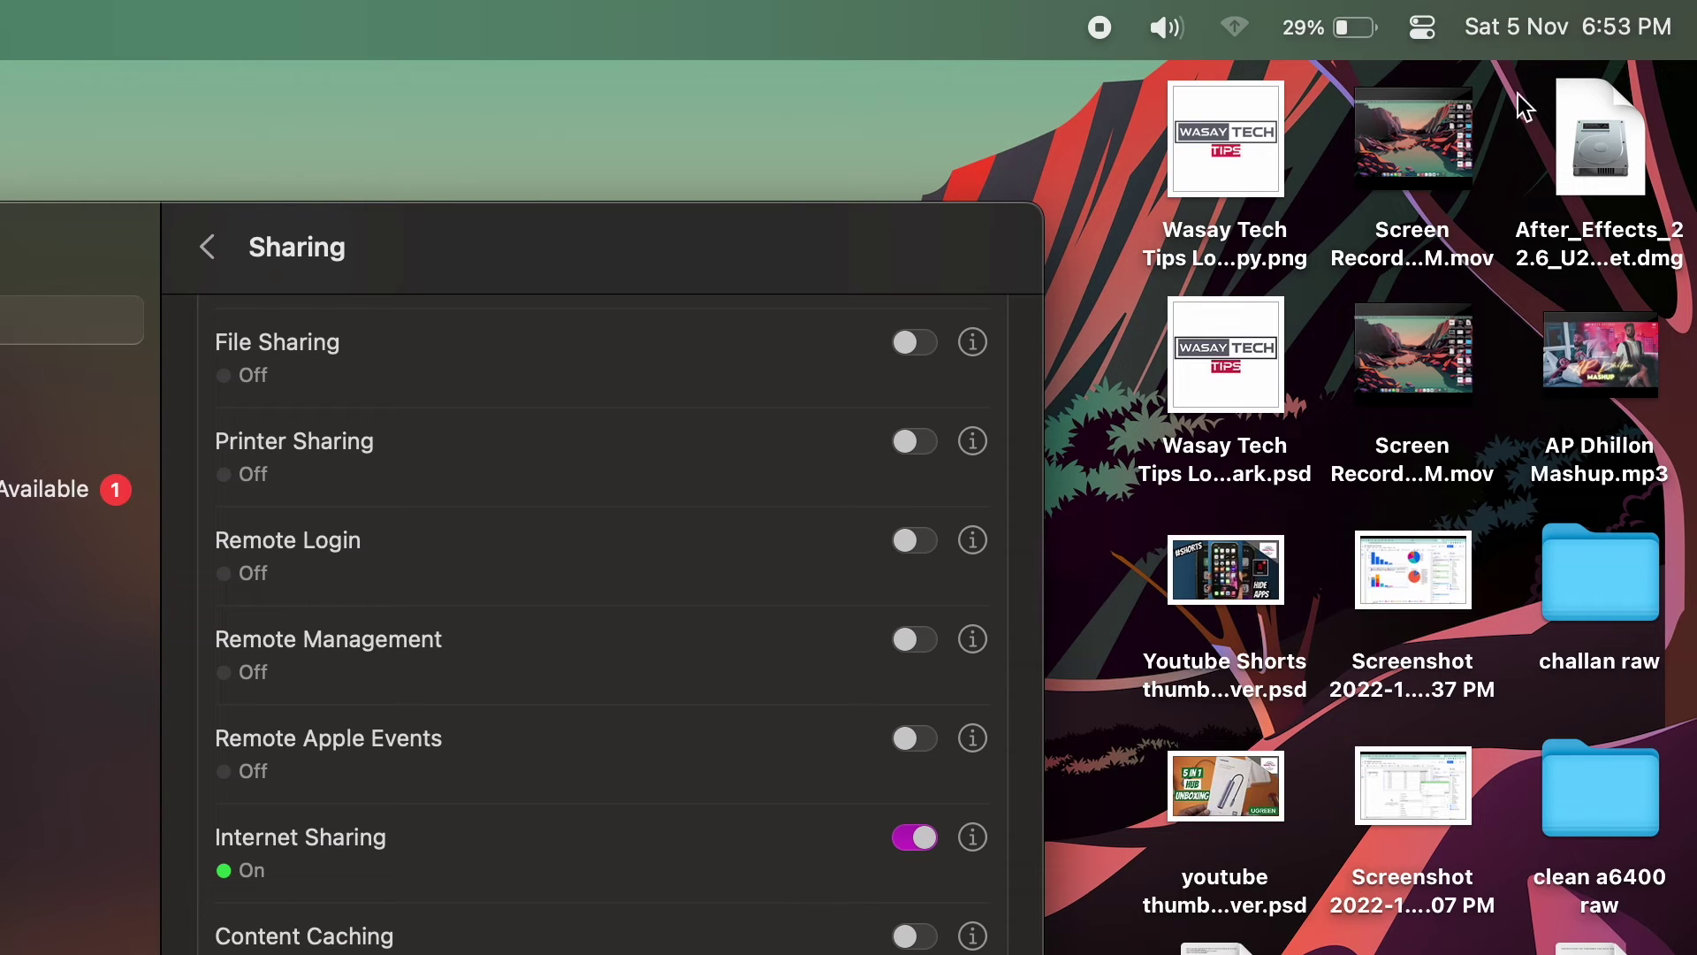
left_click(1235, 28)
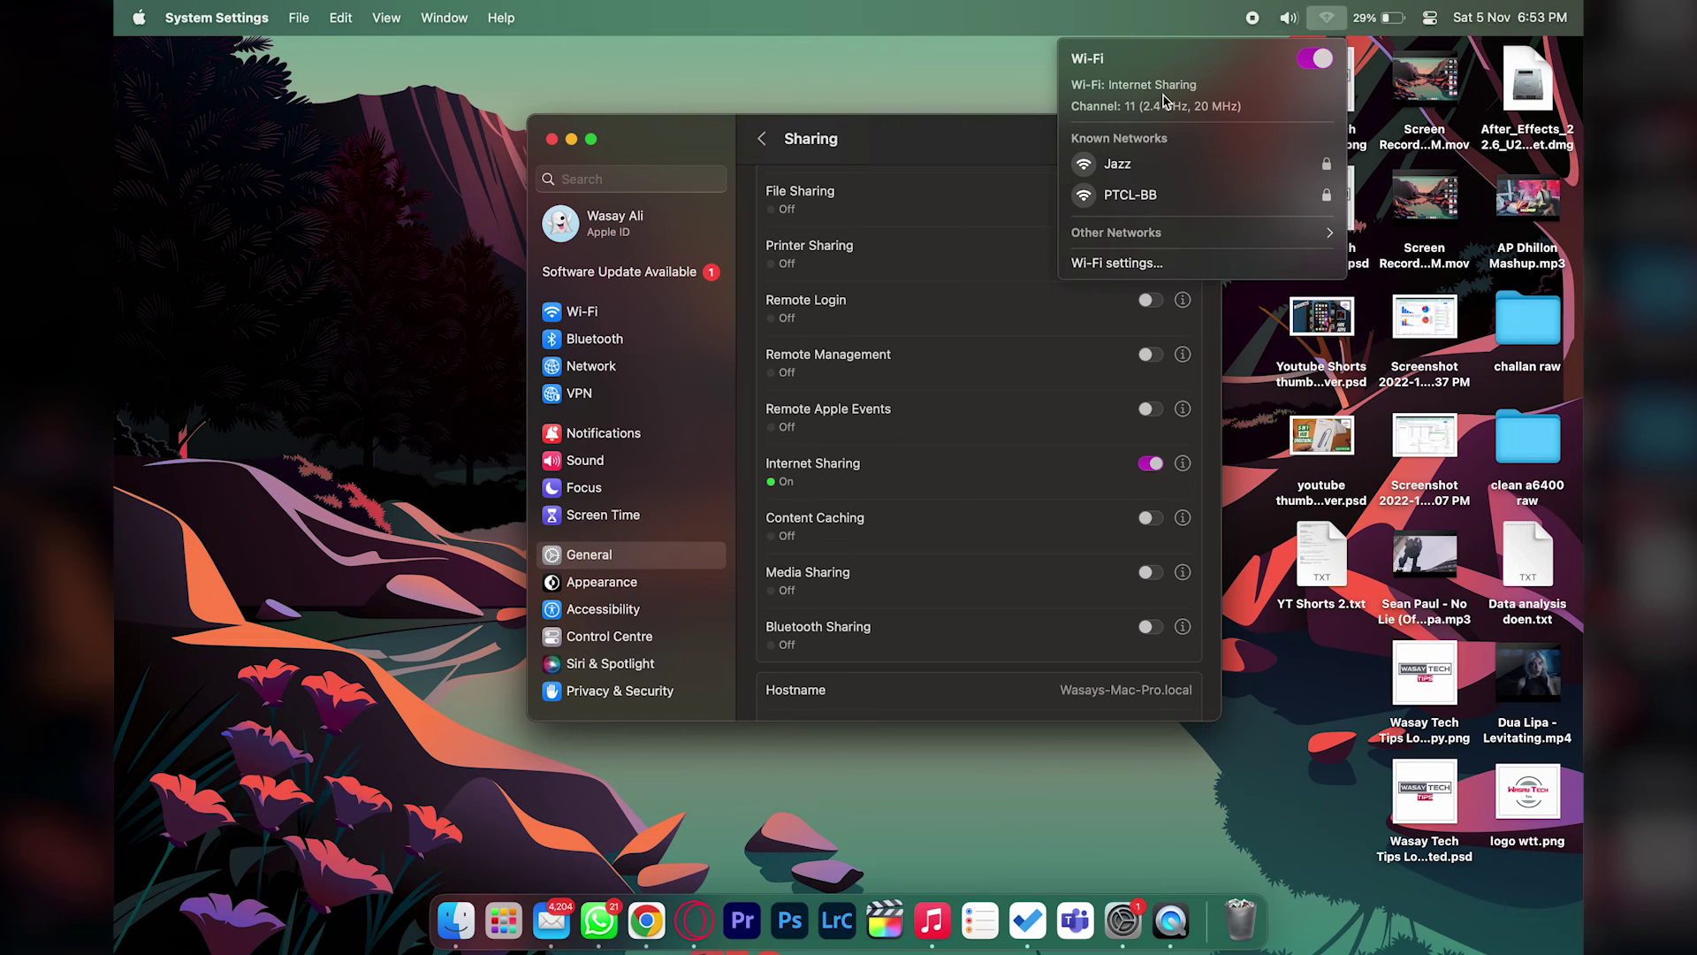
left_click(1328, 19)
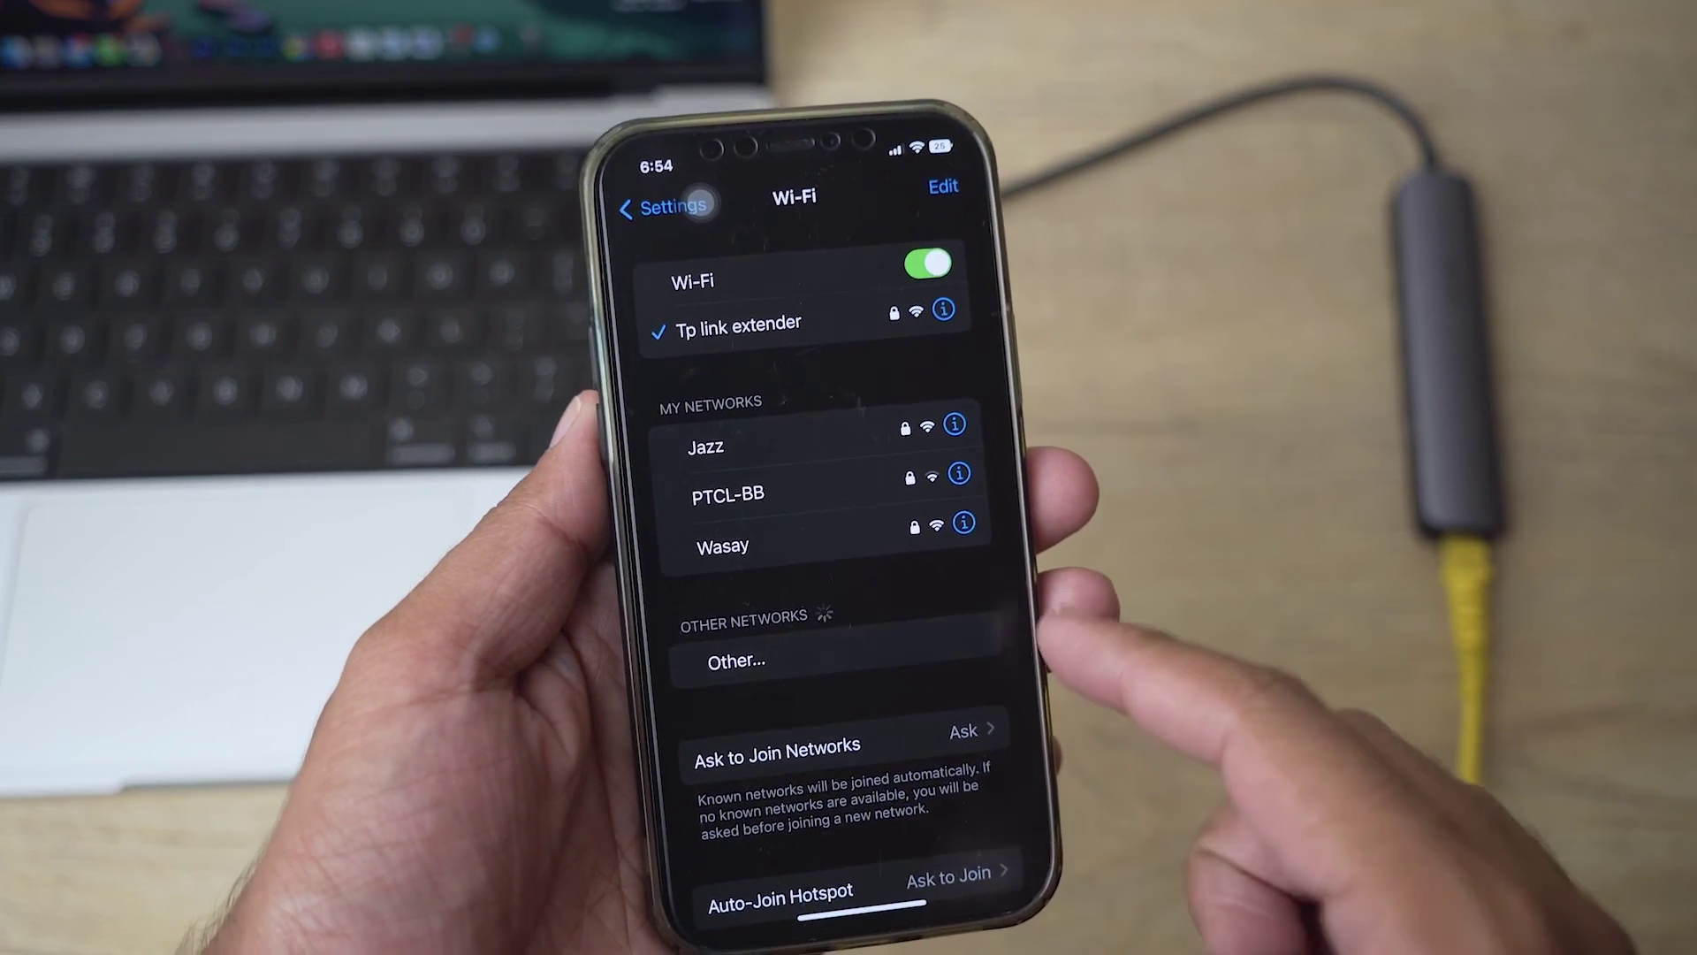
On the iPhone, join the Mac's shared Wi-Fi network and return to the home screen
left_click(709, 498)
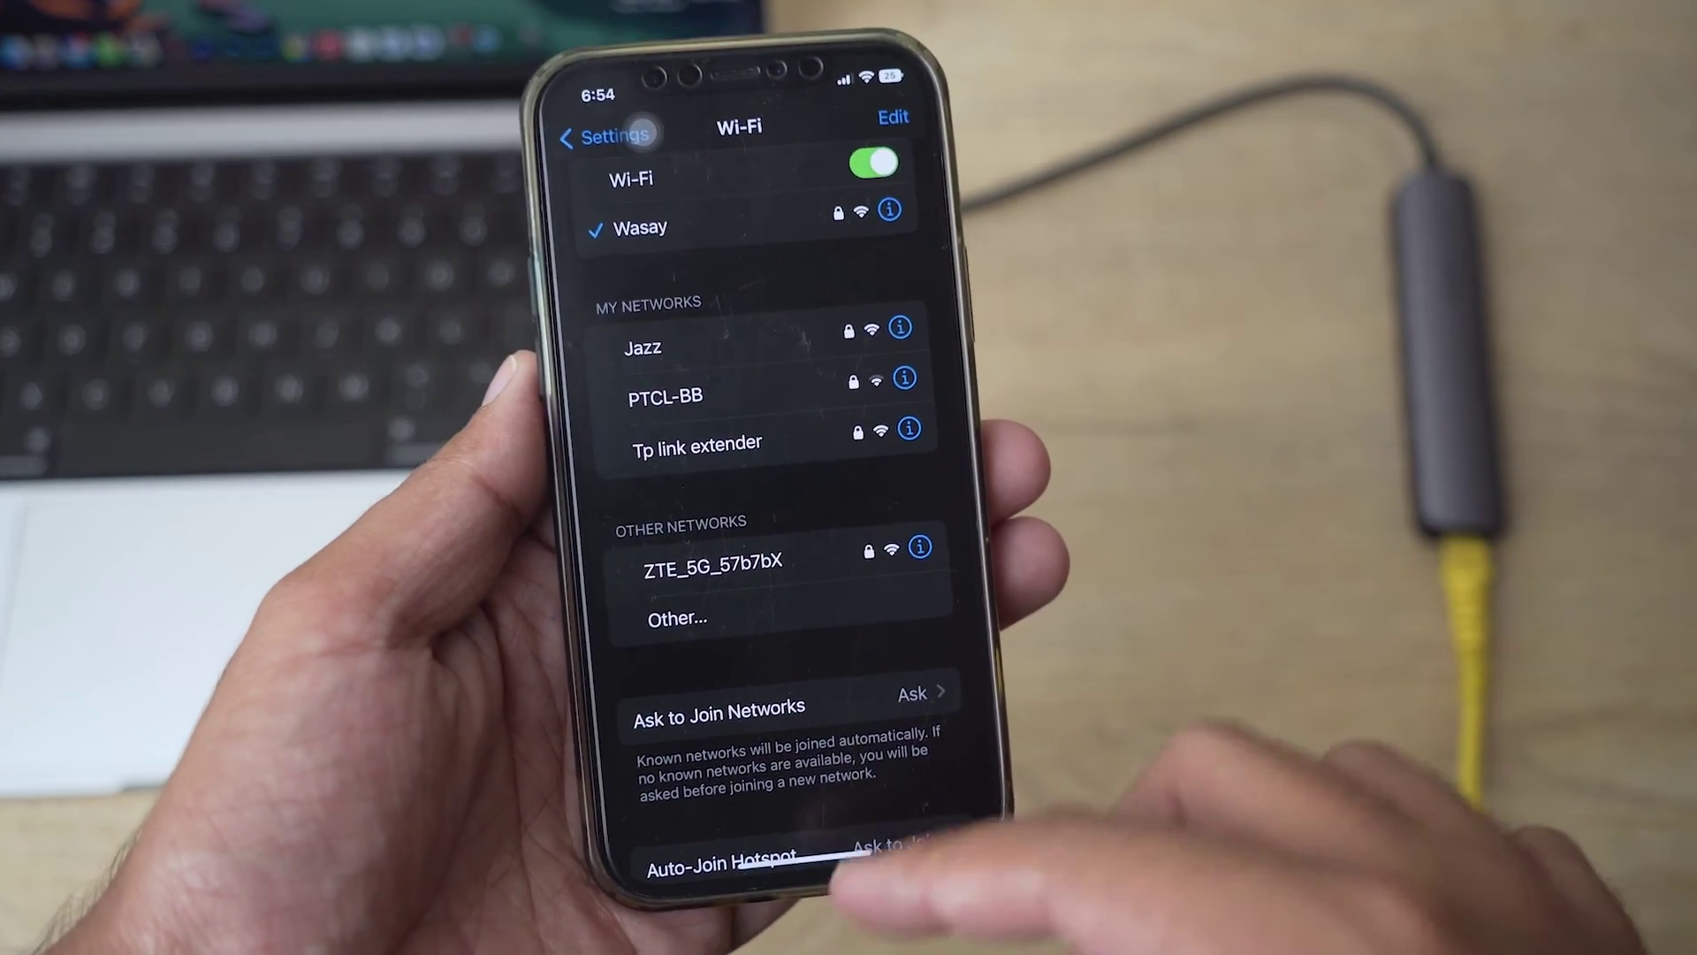
left_click_drag(808, 895, 884, 619)
left_click_drag(981, 530, 834, 455)
In Chrome, search 'my internet speed' and run the fast.com test, showing about 1.6 Mbps
left_click(733, 230)
left_click(913, 891)
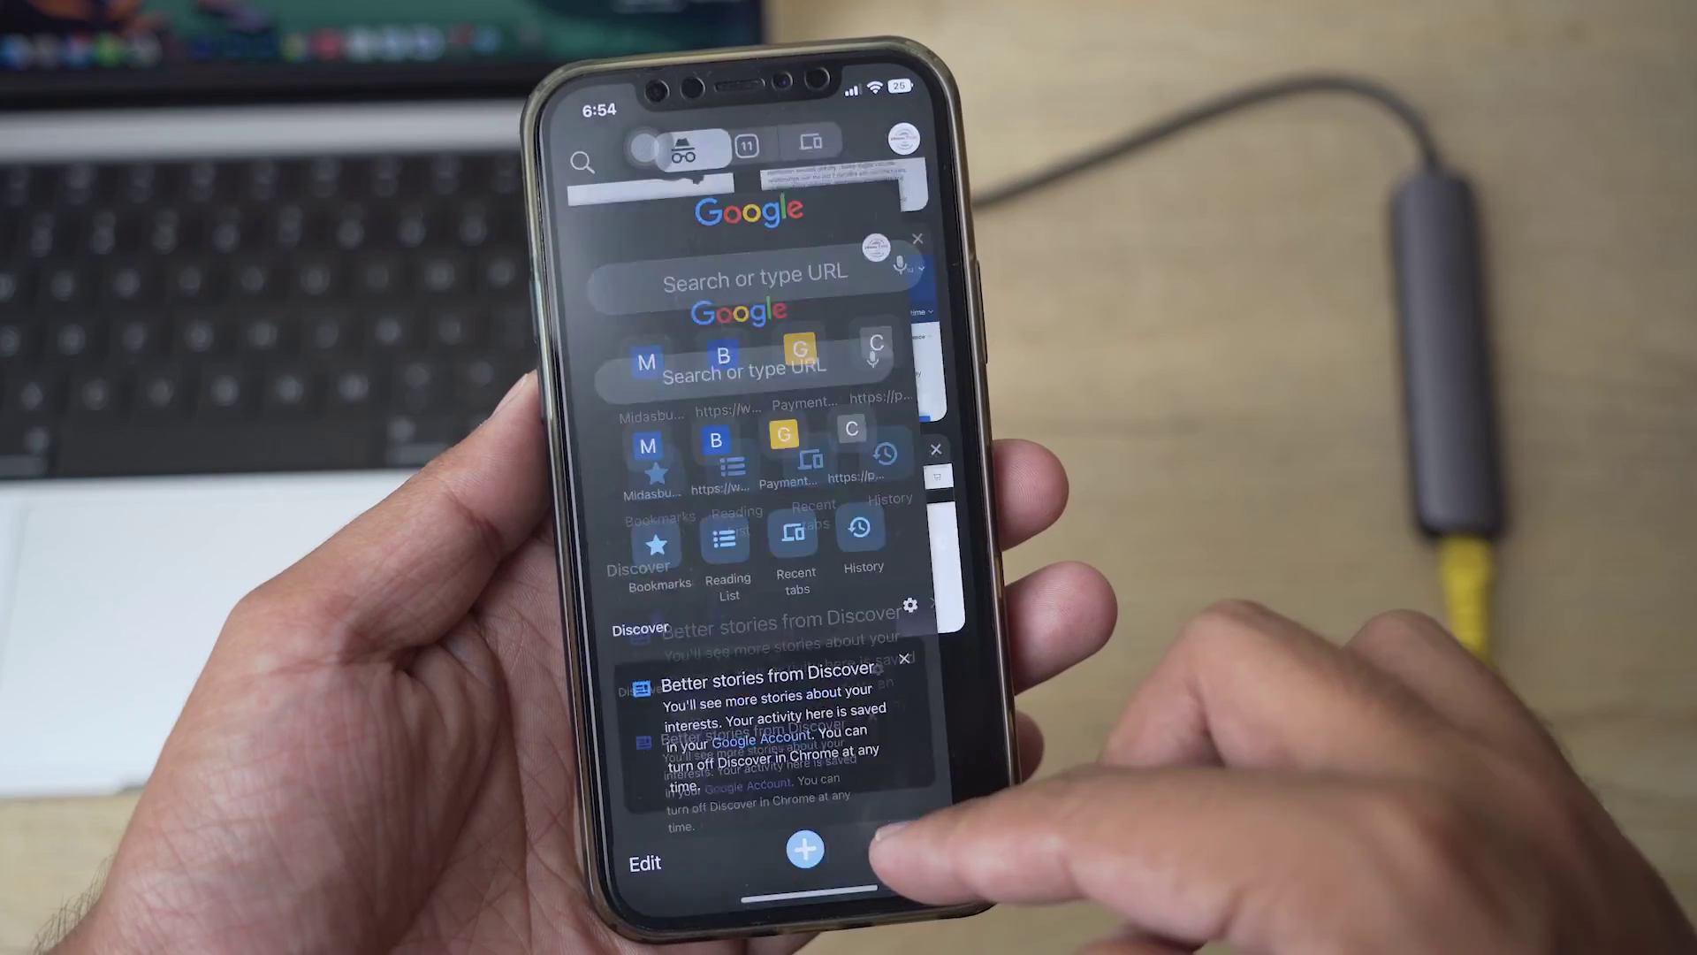
left_click(720, 747)
left_click(818, 292)
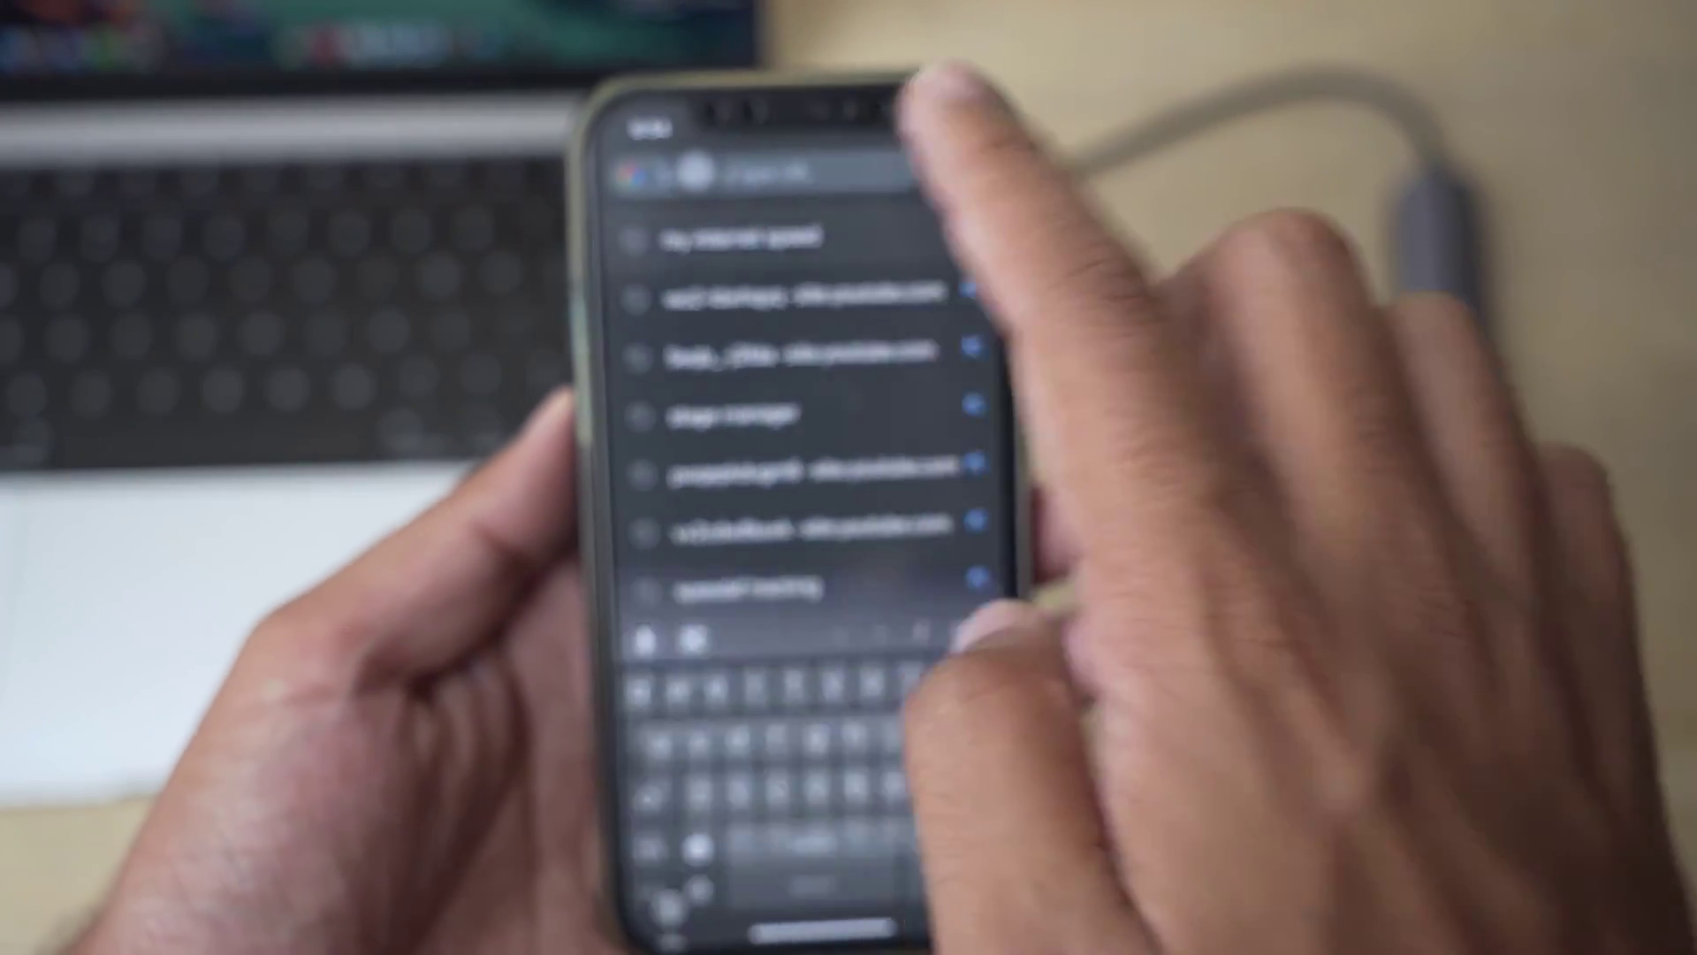
left_click(743, 237)
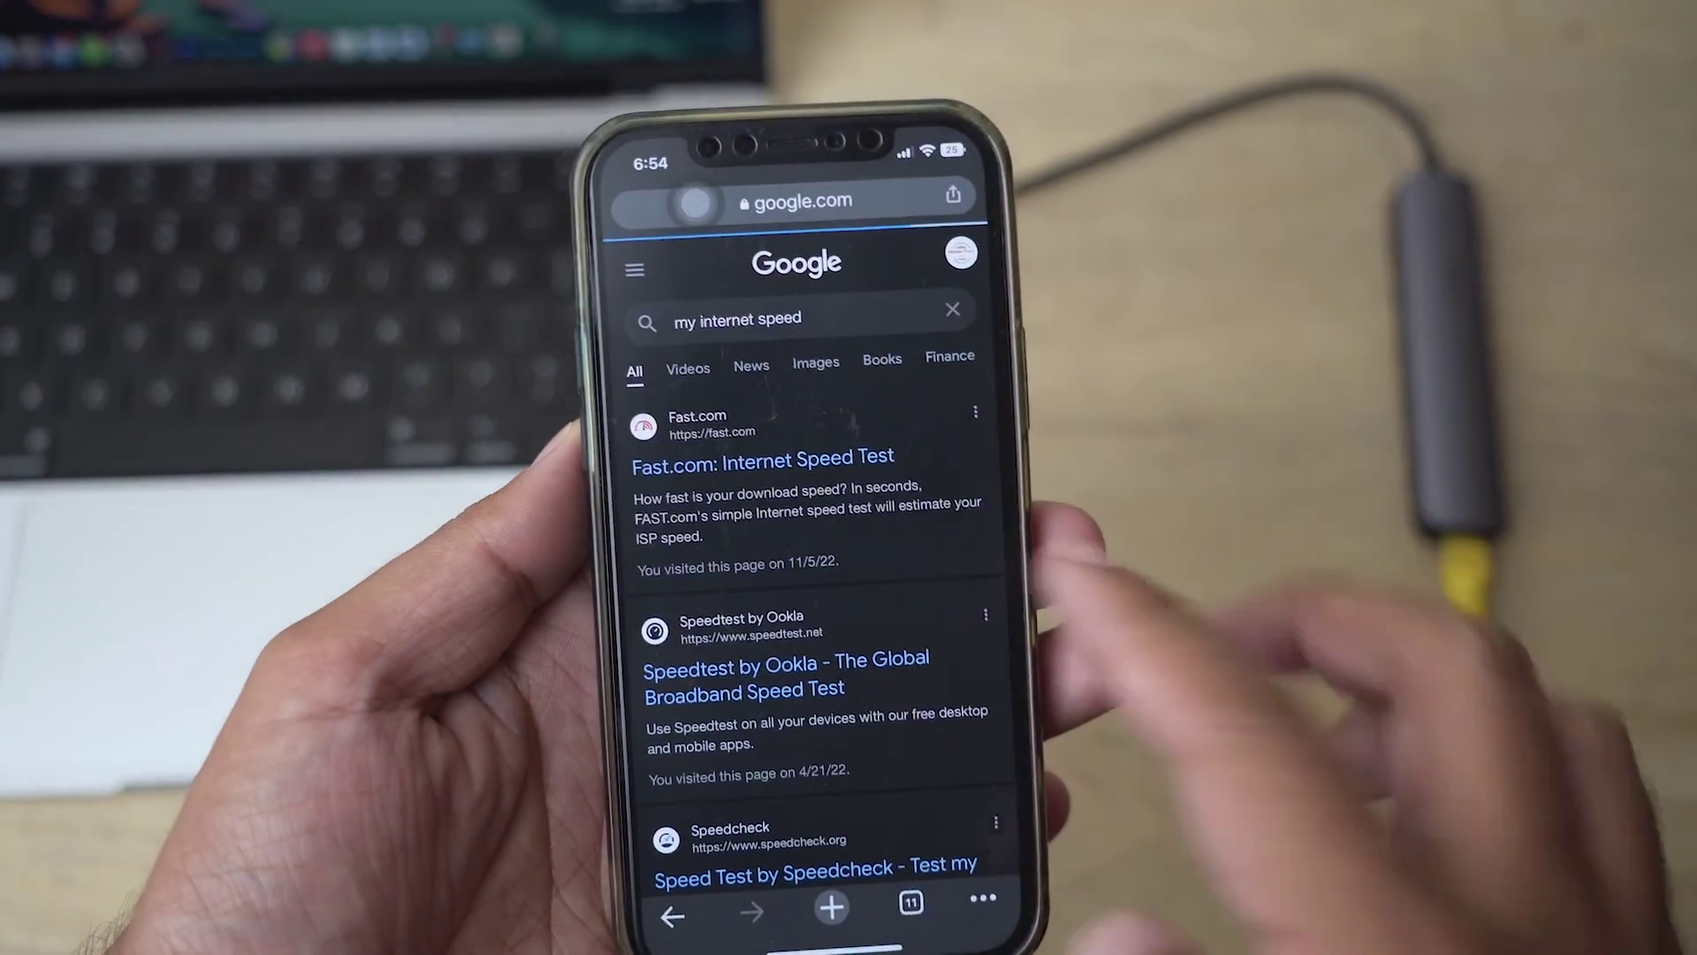
left_click(752, 464)
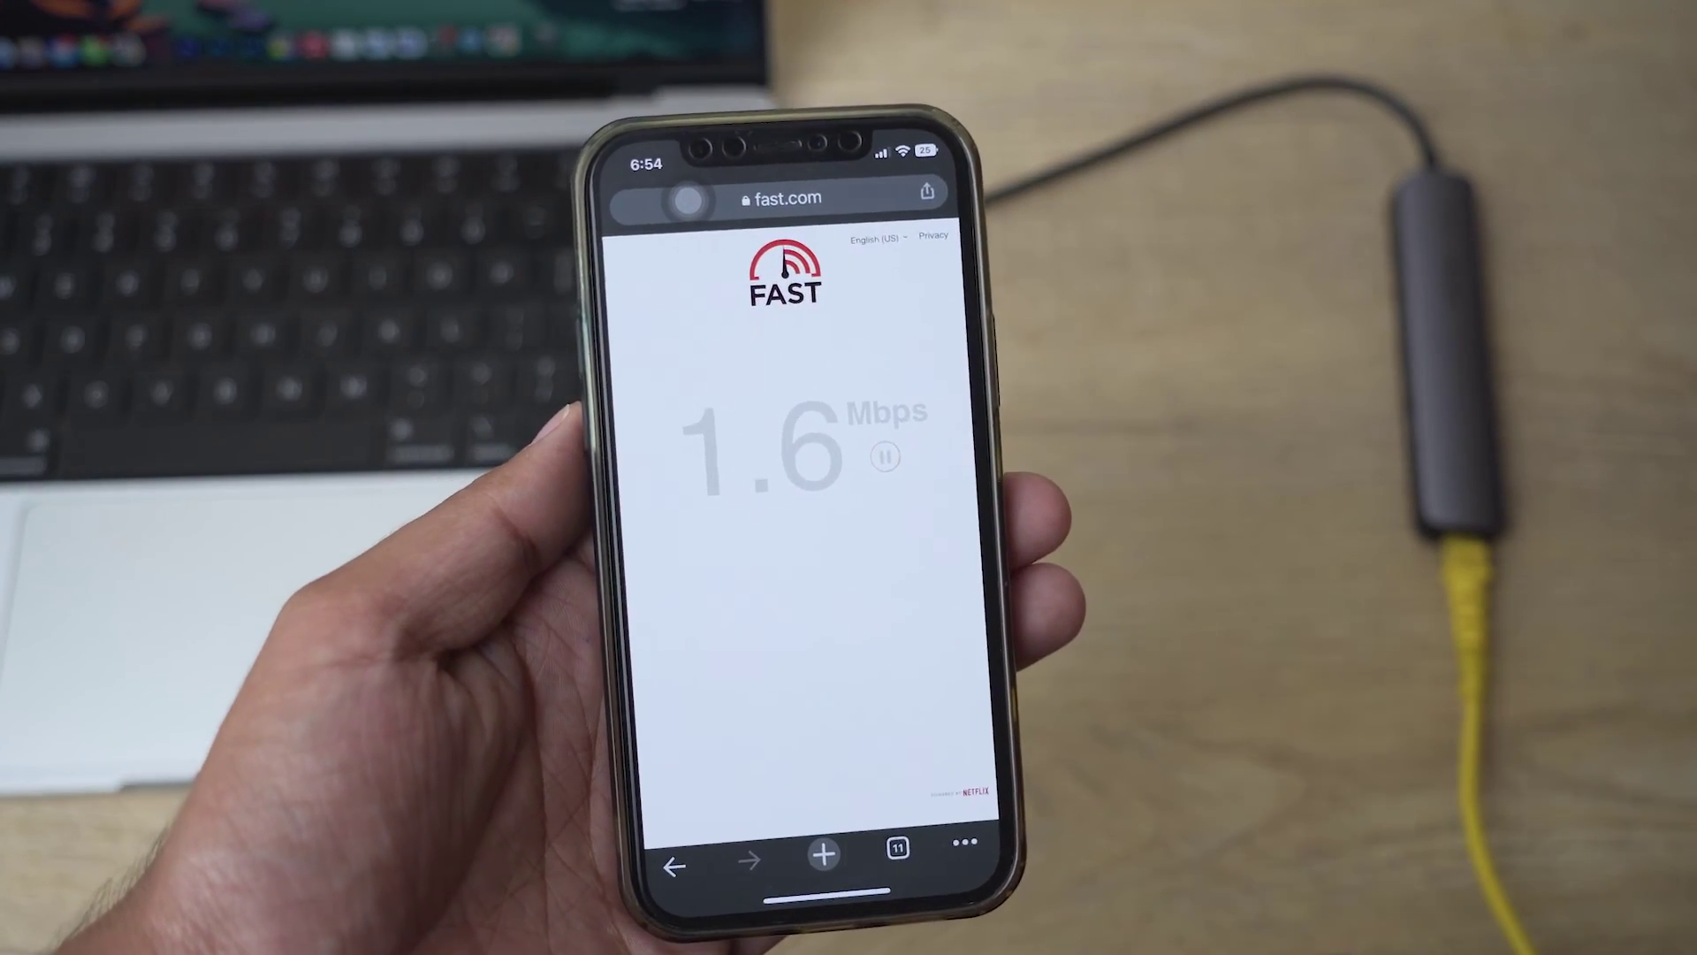
left_click_drag(849, 919, 849, 690)
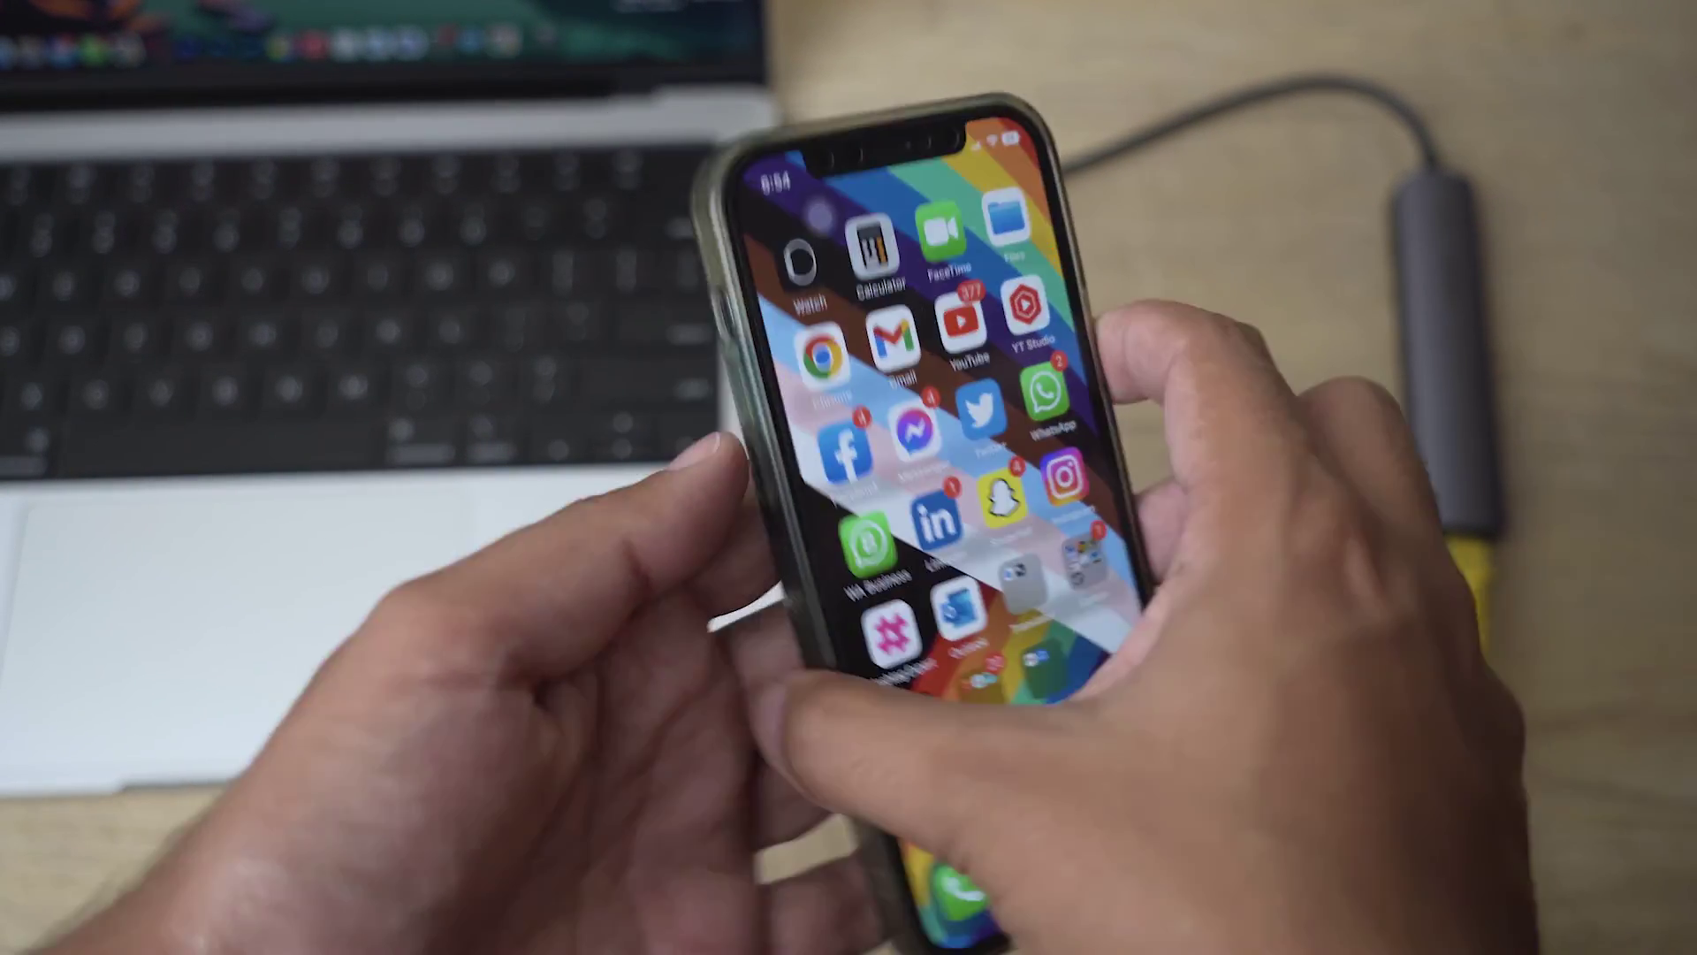